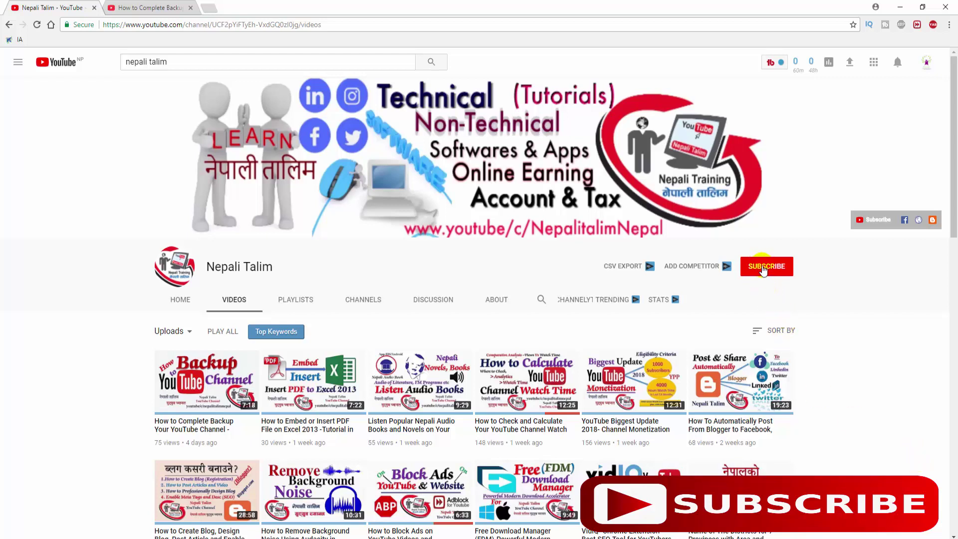
- Subscribe to Nepali Talim on the channel page and the backup video page, then minimise Chrome
{"action": "left_click", "coordinate": [763, 269]}
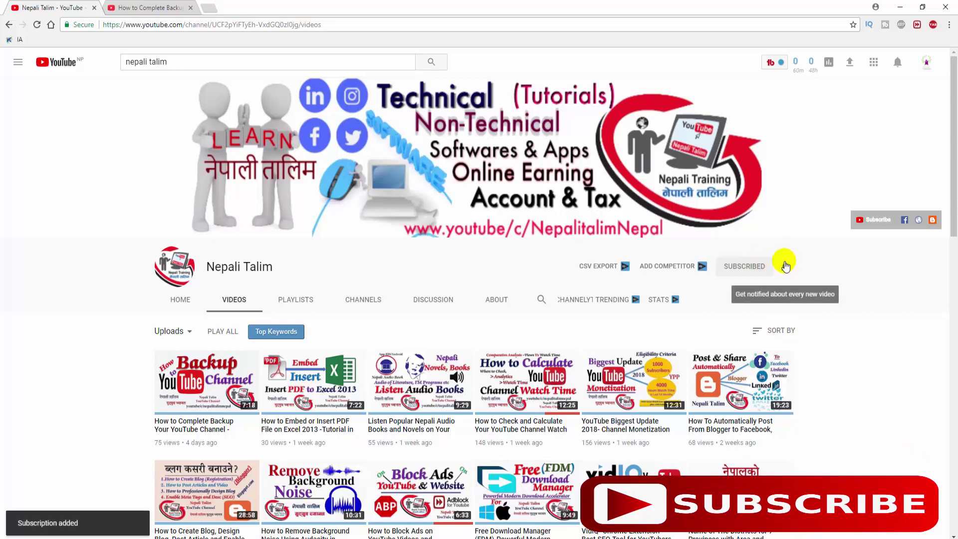
{"action": "left_click", "coordinate": [785, 266]}
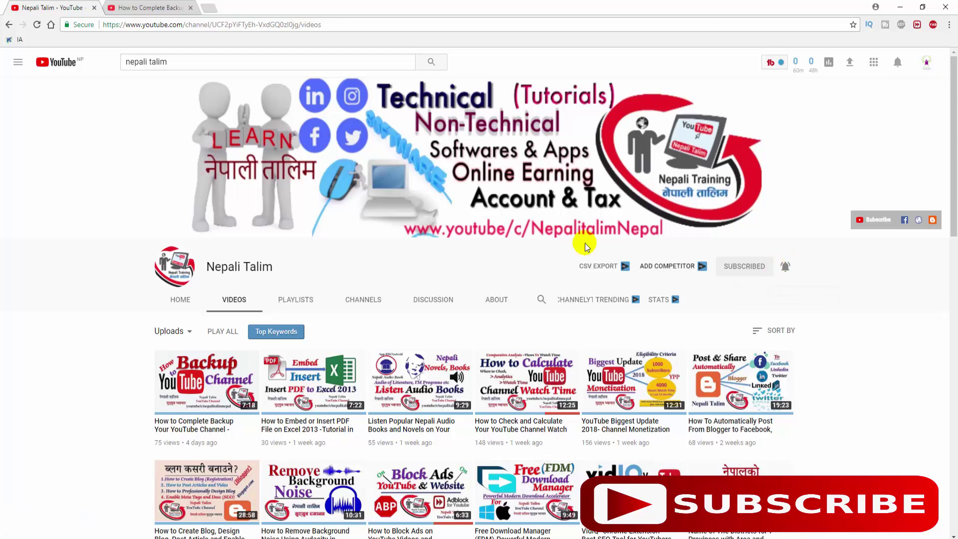
{"action": "left_click", "coordinate": [150, 8]}
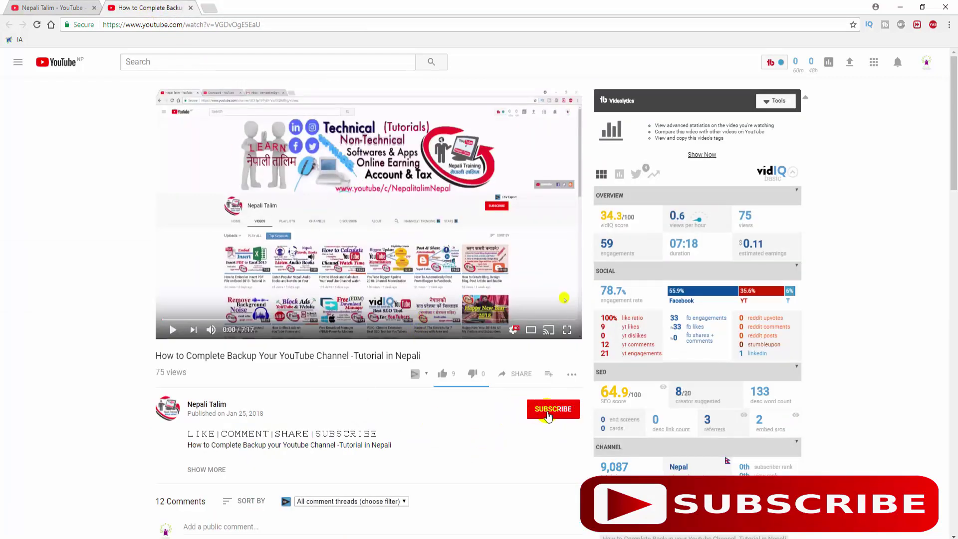
{"action": "left_click", "coordinate": [548, 416]}
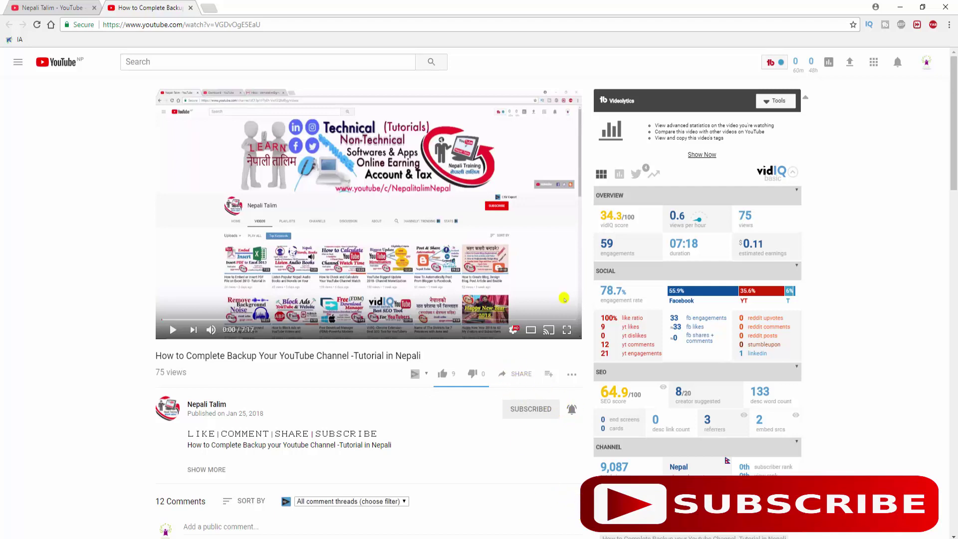
{"action": "left_click", "coordinate": [900, 7]}
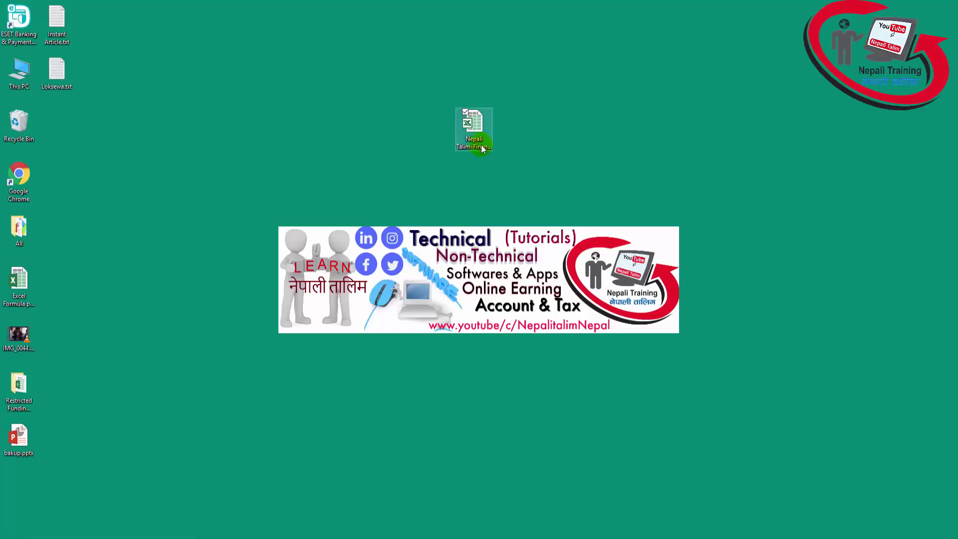
- Open Nepali Talim-Financial Statement.xls from the desktop and dismiss both link-update warnings
{"action": "left_click", "coordinate": [482, 147]}
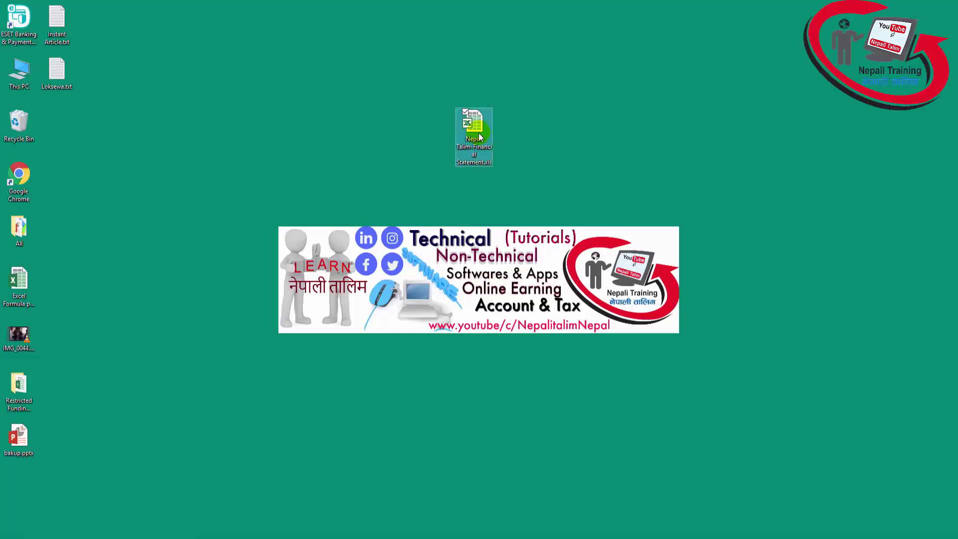
{"action": "double_click", "coordinate": [474, 138]}
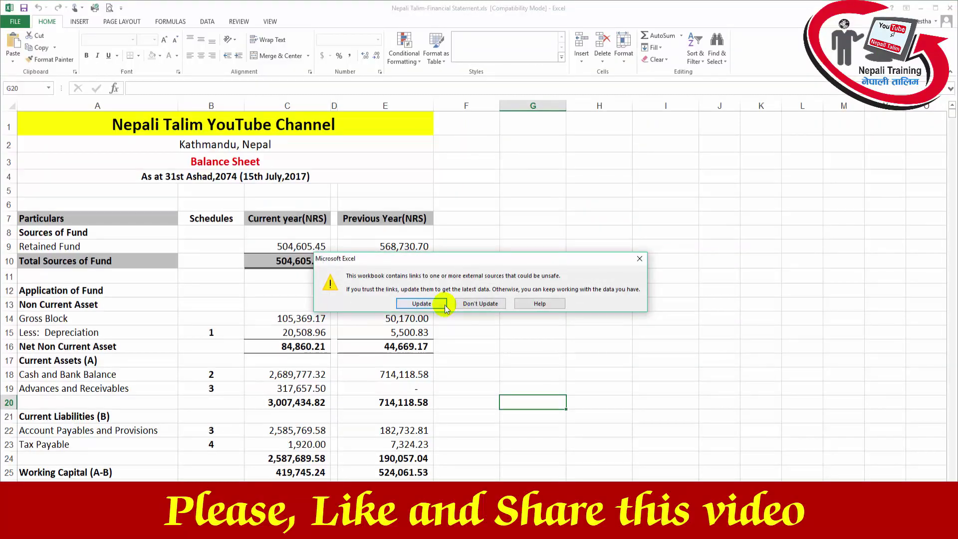
{"action": "left_click", "coordinate": [444, 300]}
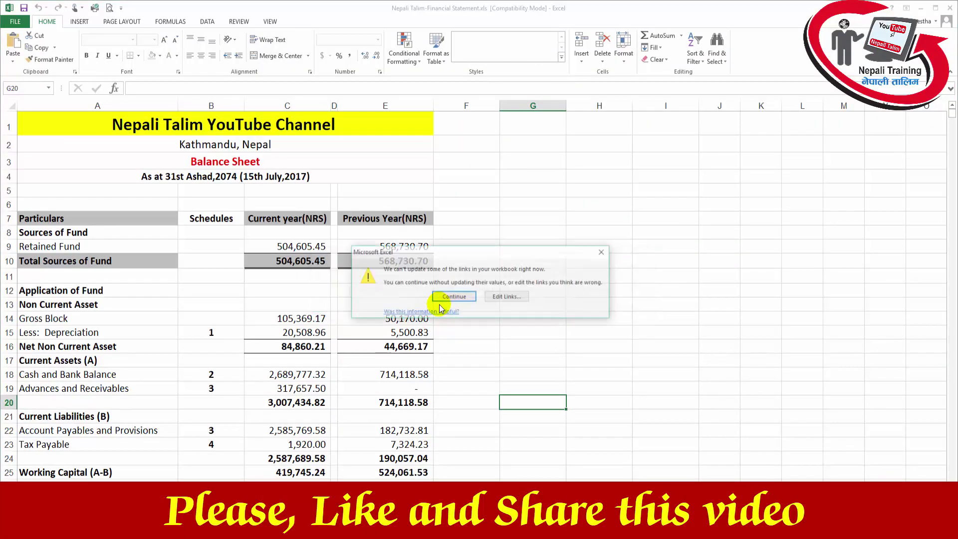
{"action": "left_click", "coordinate": [446, 303]}
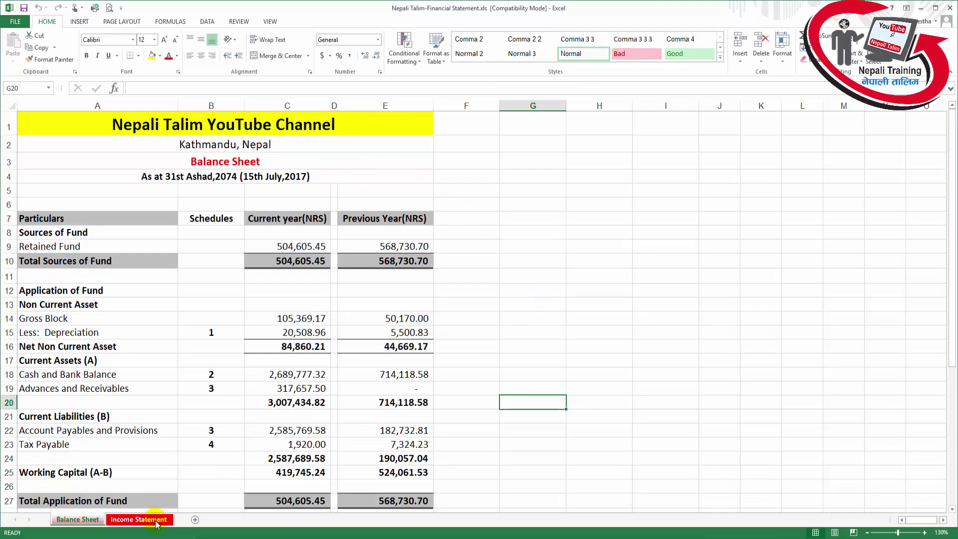
{"action": "left_click", "coordinate": [149, 521]}
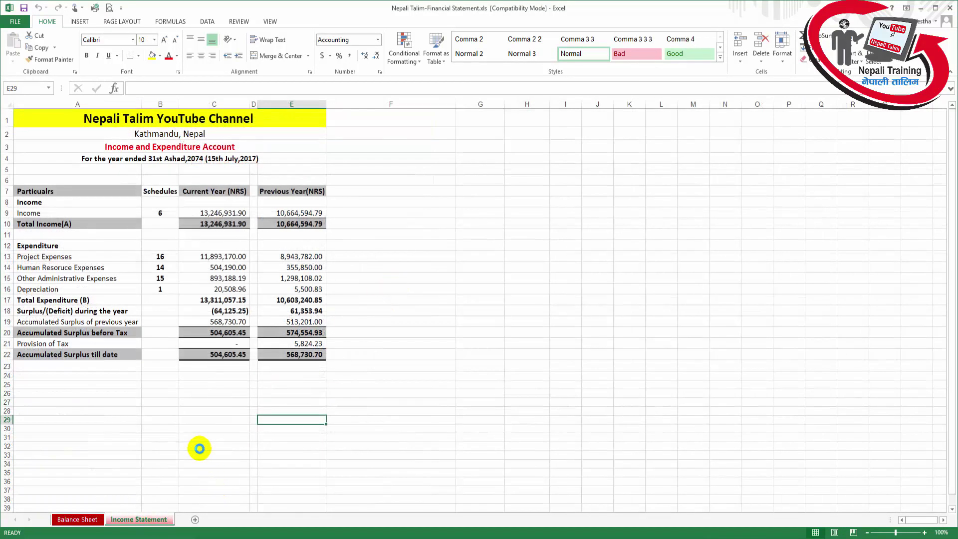
{"action": "scroll", "coordinate": [199, 448], "scroll_direction": "up", "scroll_amount": 1, "text": "ctrl"}
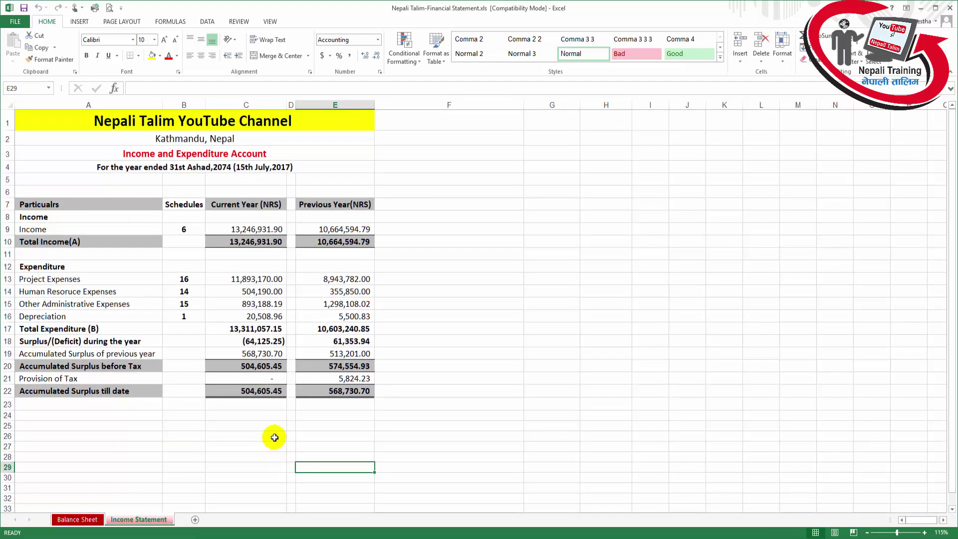
{"action": "left_click", "coordinate": [77, 520]}
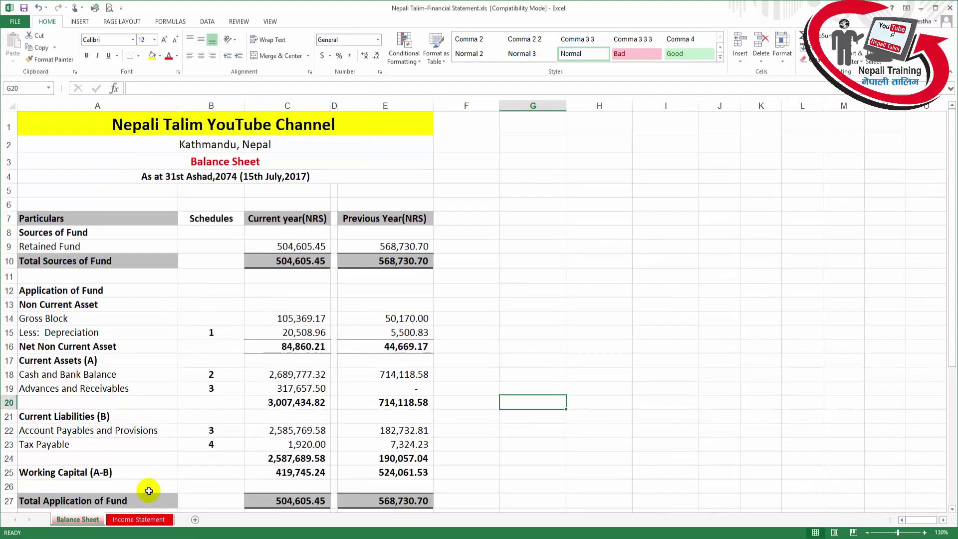
{"action": "scroll", "coordinate": [459, 407], "scroll_direction": "down", "scroll_amount": 4}
{"action": "scroll", "coordinate": [459, 408], "scroll_direction": "up", "scroll_amount": 4}
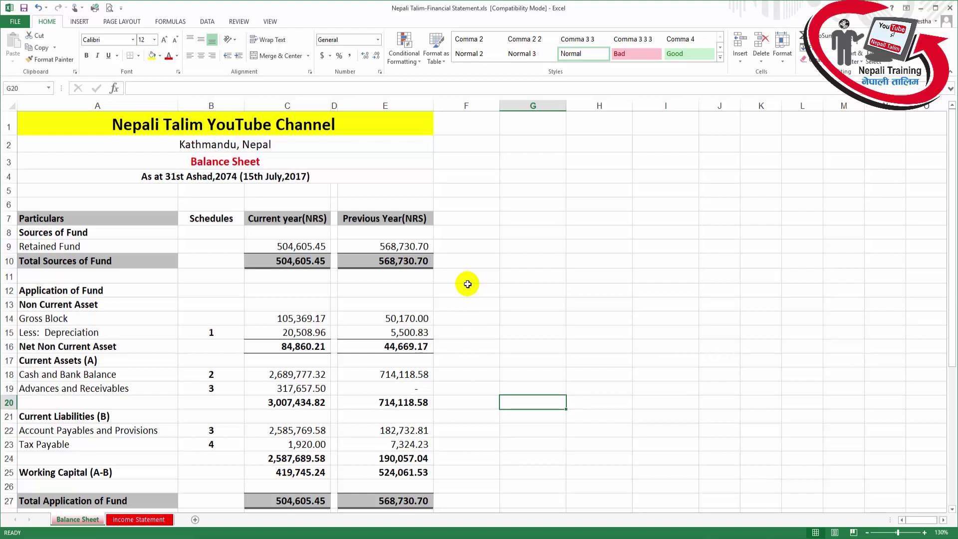
{"action": "left_click", "coordinate": [149, 521]}
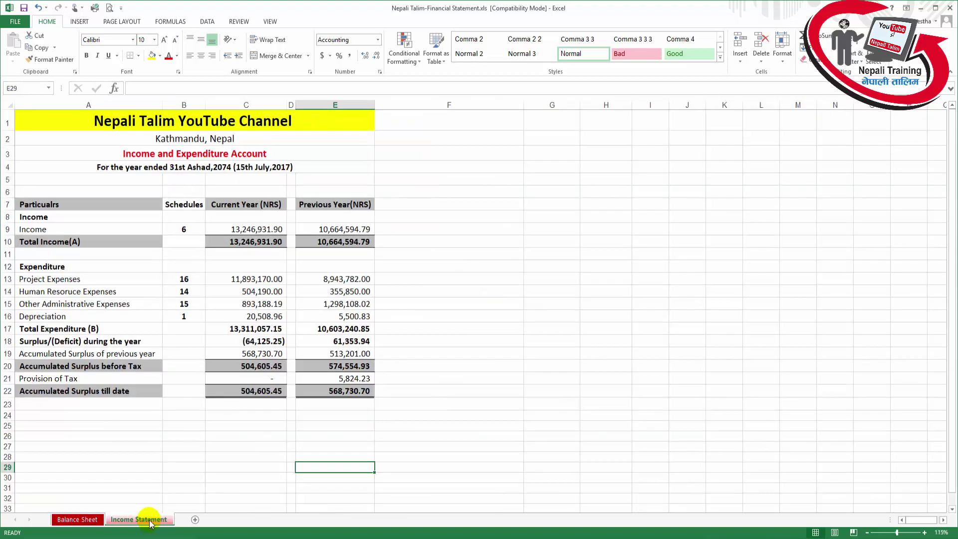
{"action": "left_click", "coordinate": [78, 520]}
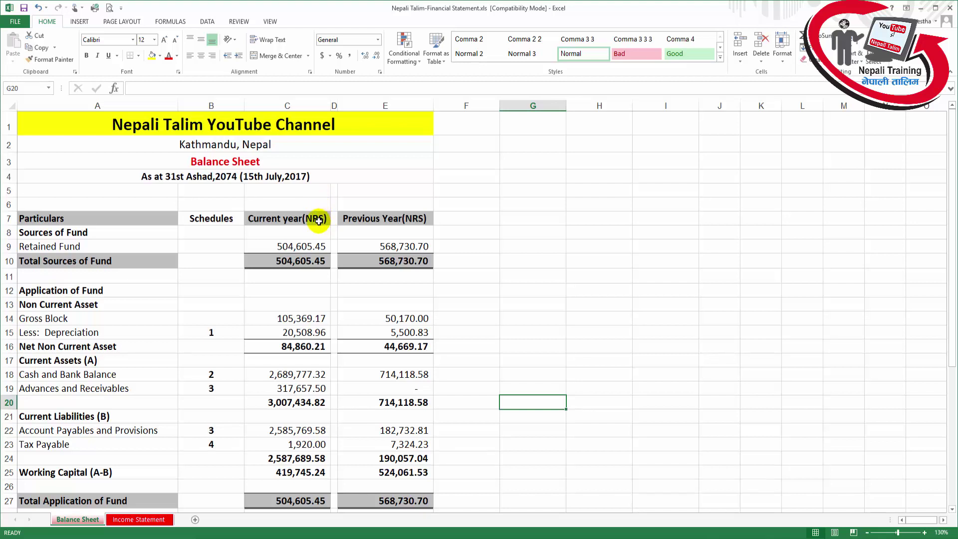
{"action": "scroll", "coordinate": [378, 221], "scroll_direction": "down", "scroll_amount": 1}
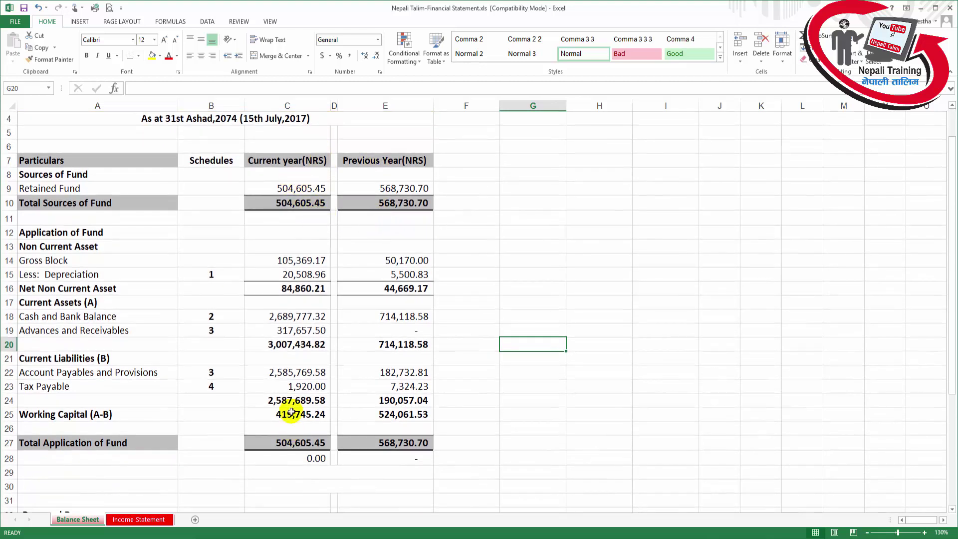
{"action": "left_click", "coordinate": [3, 203]}
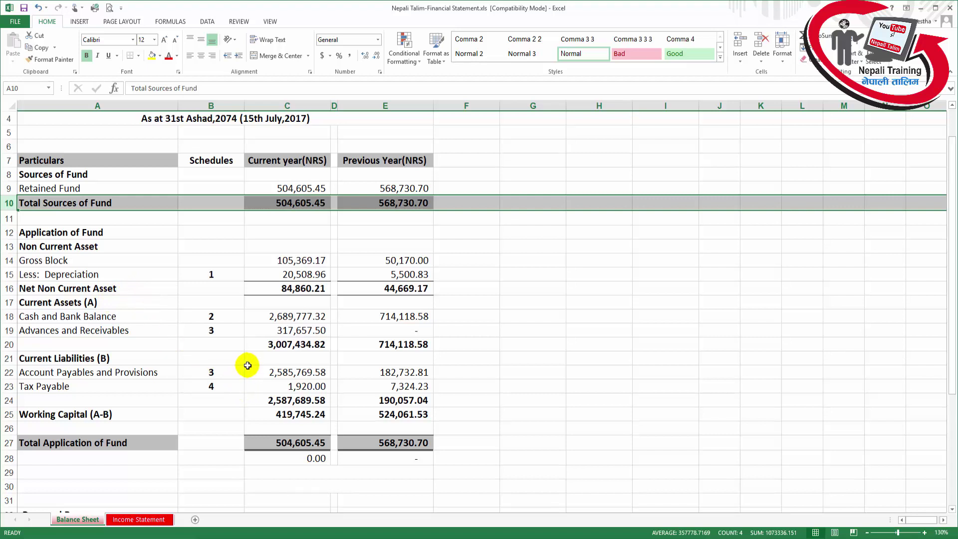
{"action": "scroll", "coordinate": [470, 277], "scroll_direction": "up", "scroll_amount": 1}
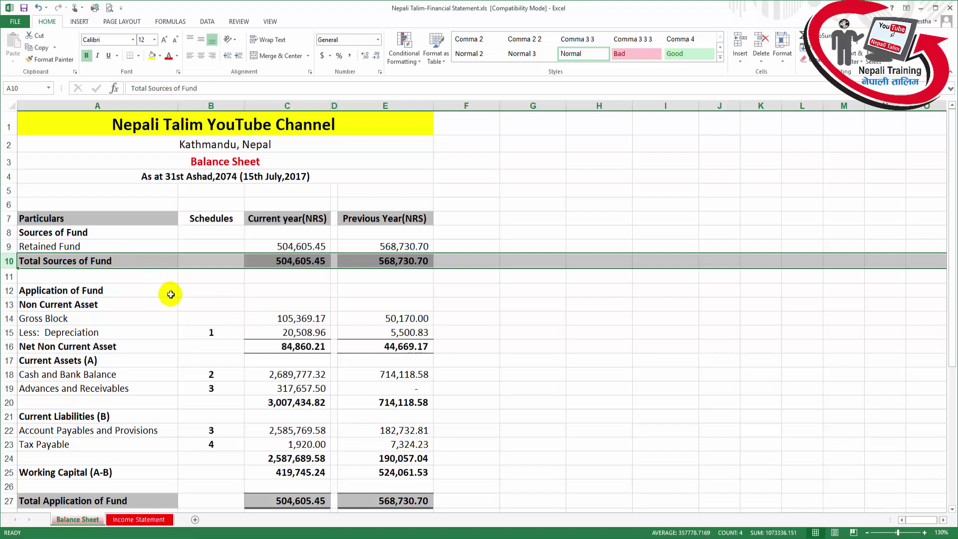
{"action": "scroll", "coordinate": [170, 294], "scroll_direction": "down", "scroll_amount": 2}
{"action": "left_click", "coordinate": [75, 402]}
{"action": "left_click", "coordinate": [299, 402]}
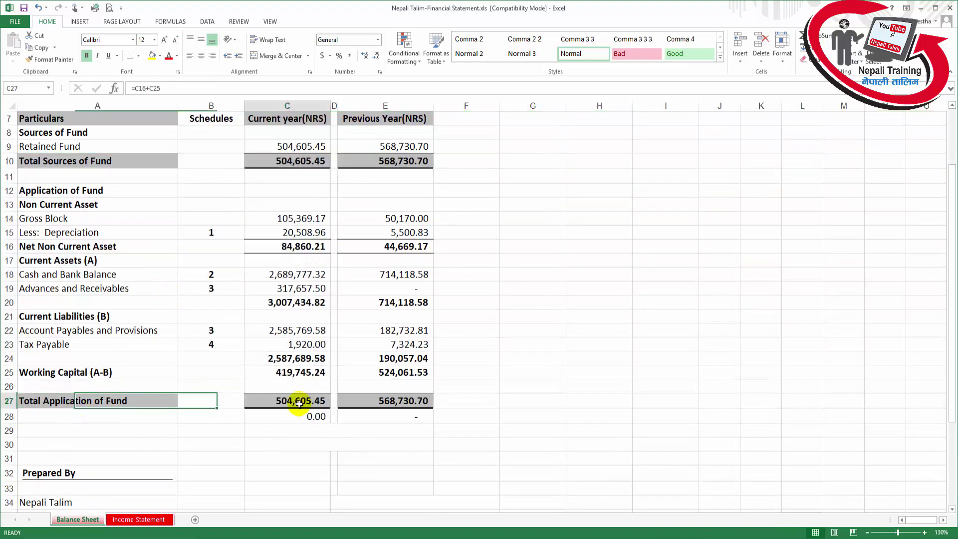
{"action": "left_click", "coordinate": [301, 416]}
{"action": "left_click", "coordinate": [310, 161]}
{"action": "left_click", "coordinate": [319, 401]}
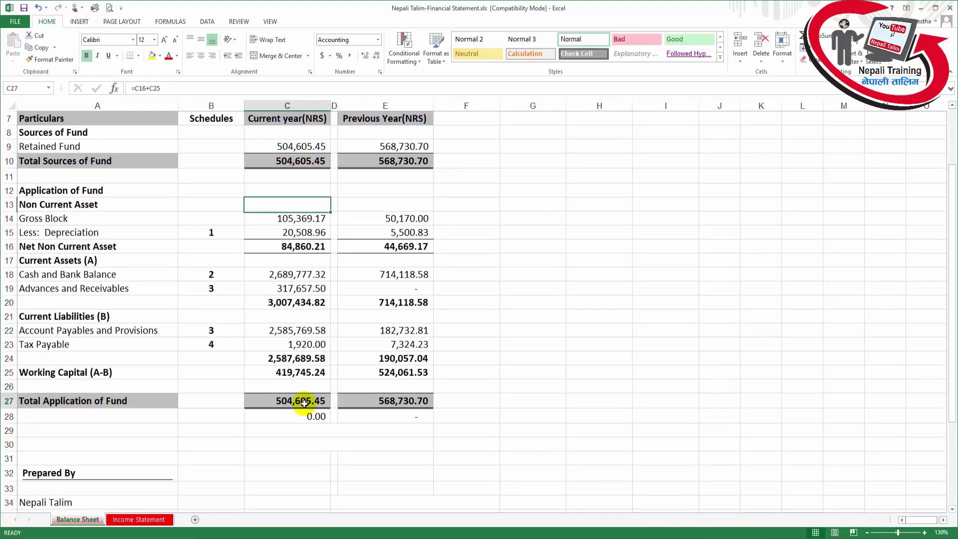
{"action": "left_click", "coordinate": [400, 399]}
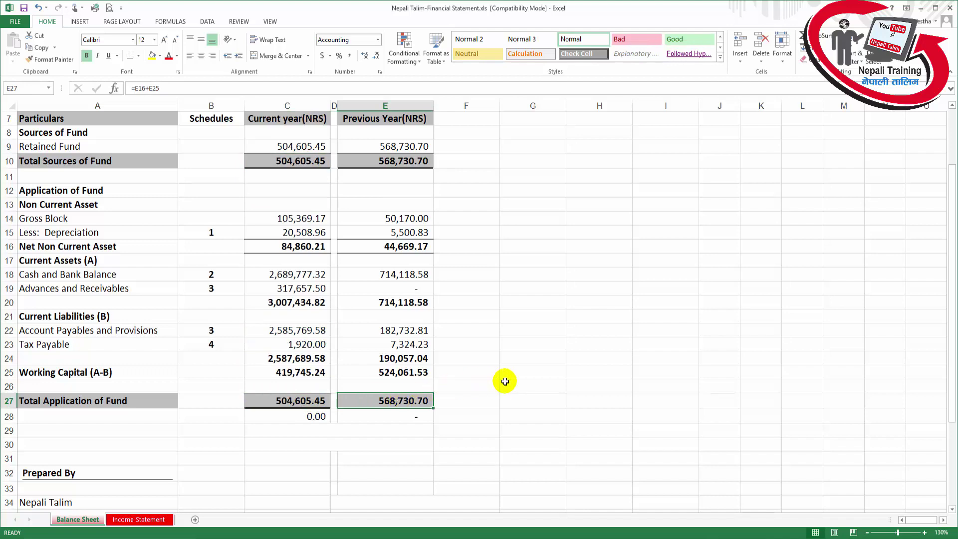
{"action": "scroll", "coordinate": [505, 381], "scroll_direction": "up", "scroll_amount": 2}
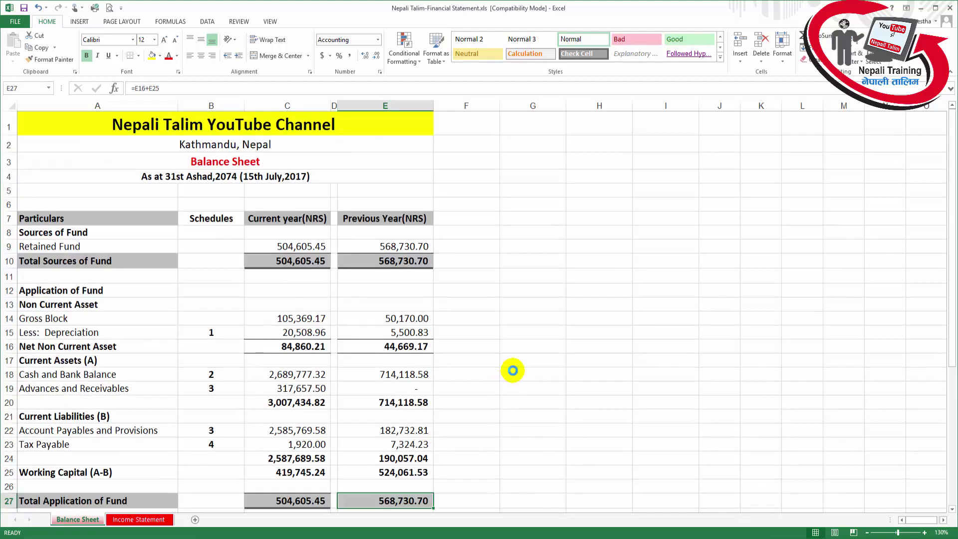
{"action": "scroll", "coordinate": [513, 370], "scroll_direction": "down", "scroll_amount": 1}
{"action": "scroll", "coordinate": [510, 371], "scroll_direction": "down", "scroll_amount": 2}
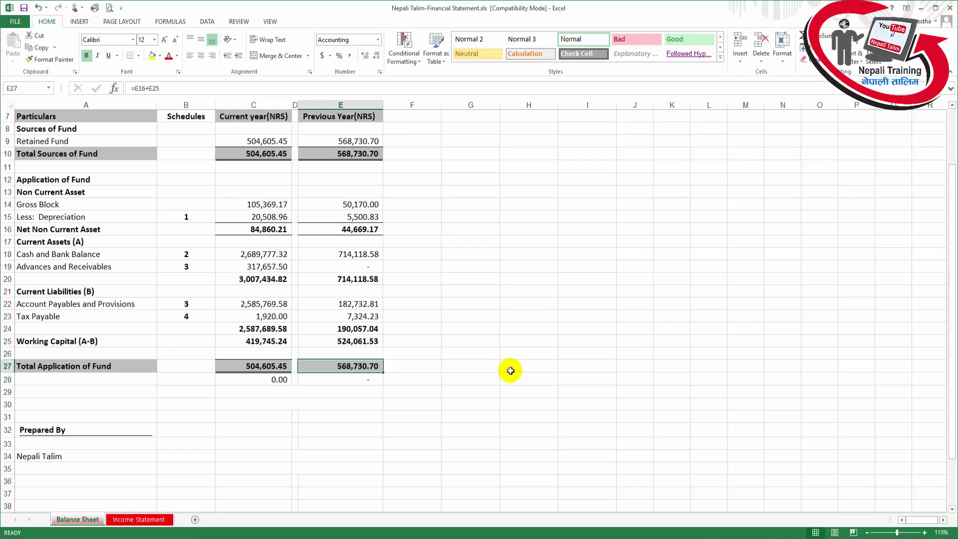
{"action": "left_click", "coordinate": [247, 264]}
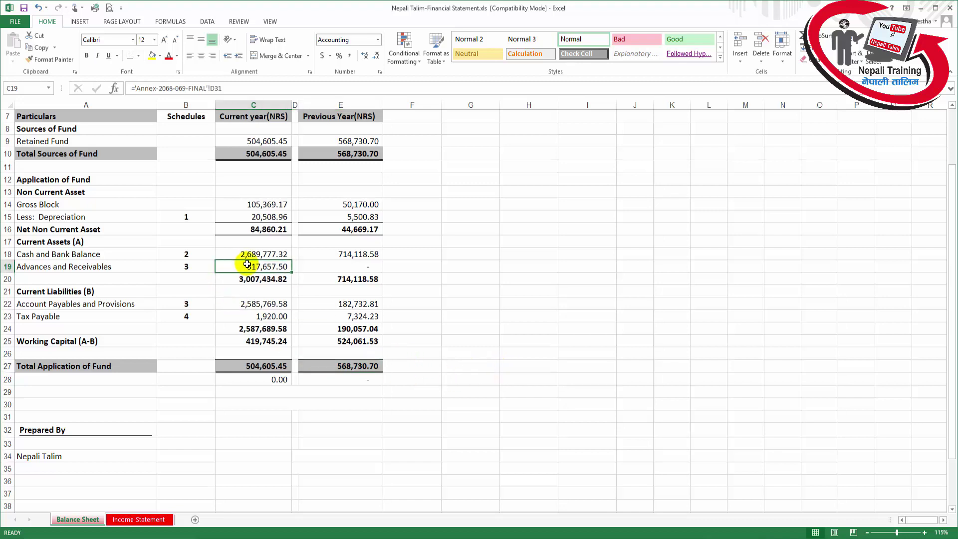
{"action": "key", "text": "BackSpace"}
{"action": "key", "text": "Return"}
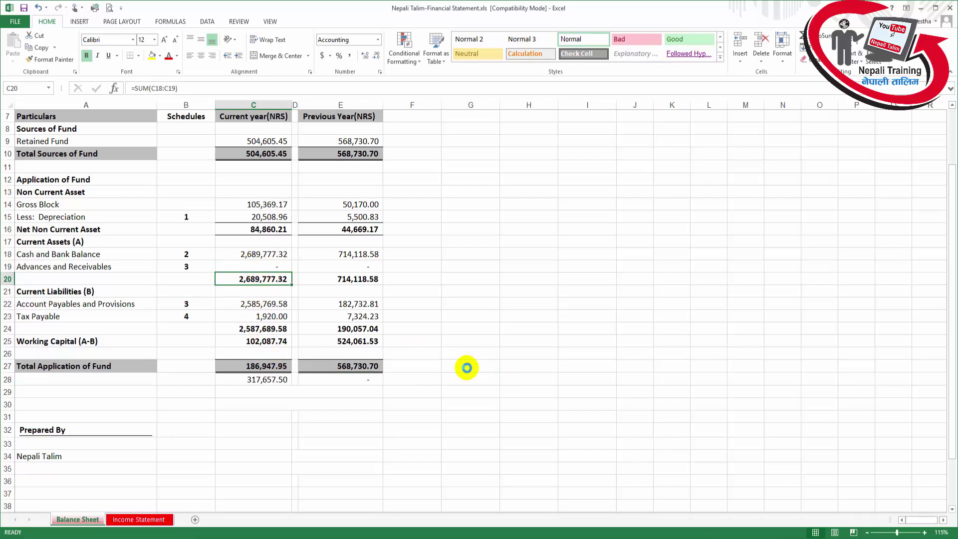
{"action": "key", "text": "ctrl+z"}
{"action": "scroll", "coordinate": [467, 368], "scroll_direction": "up", "scroll_amount": 2}
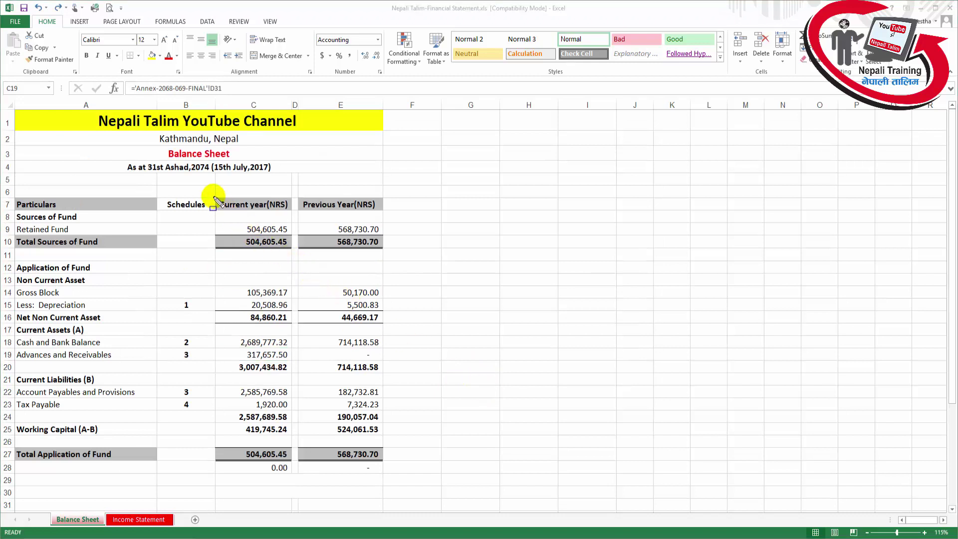
{"action": "left_click_drag", "start_coordinate": [212, 194], "coordinate": [384, 476]}
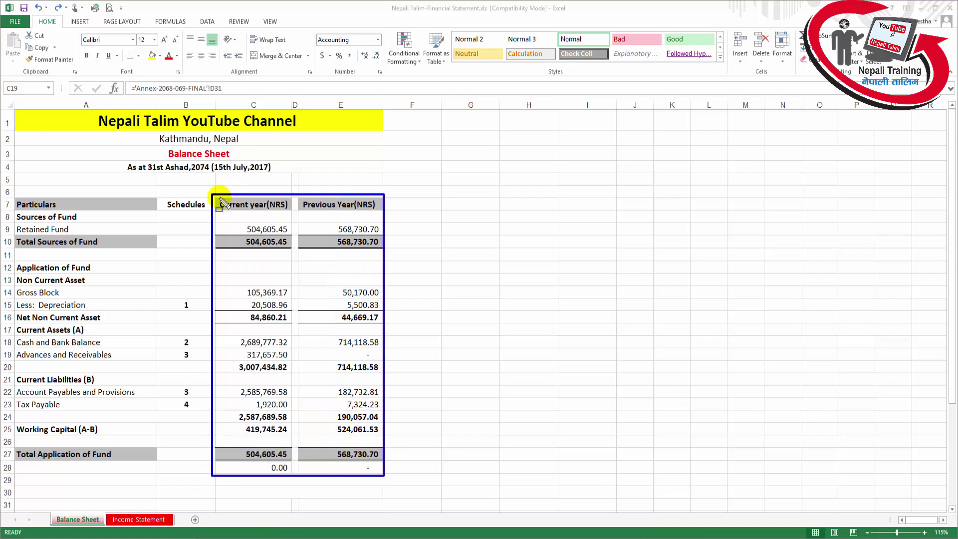
{"action": "mouse_move", "coordinate": [216, 197]}
{"action": "left_mouse_down"}
{"action": "mouse_move", "coordinate": [291, 252]}
{"action": "mouse_move", "coordinate": [310, 308]}
{"action": "mouse_move", "coordinate": [379, 327]}
{"action": "left_mouse_up"}
{"action": "left_click_drag", "start_coordinate": [20, 266], "coordinate": [155, 329]}
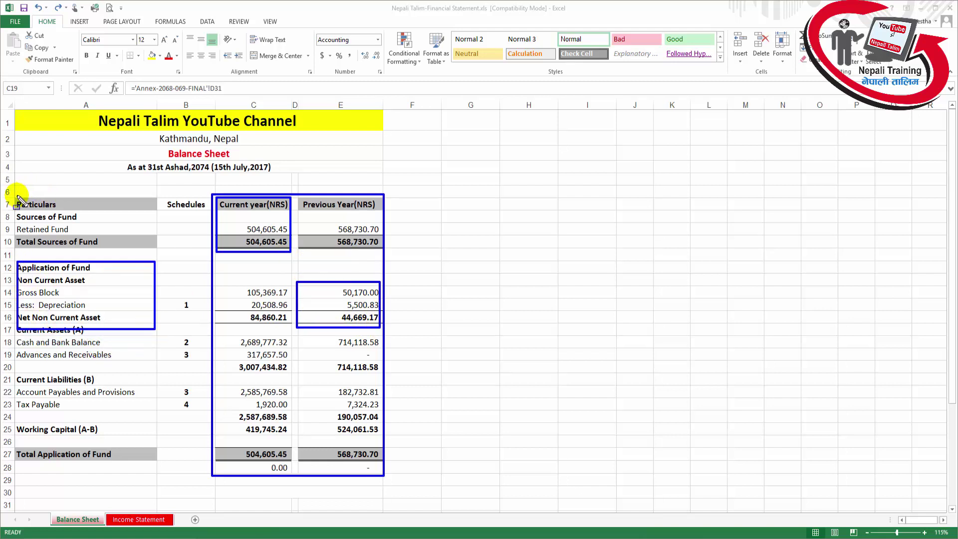
{"action": "key", "text": "Escape"}
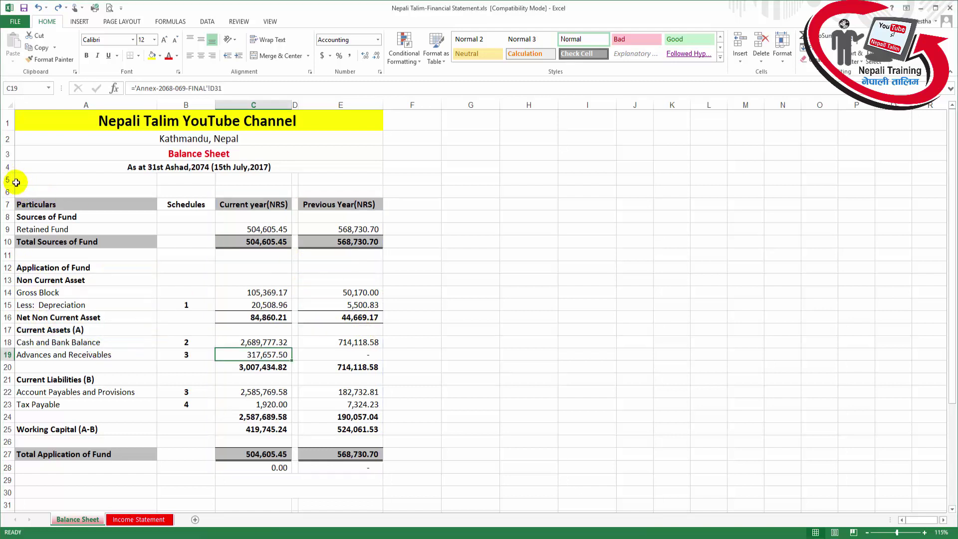
{"action": "left_click_drag", "start_coordinate": [17, 187], "coordinate": [381, 472]}
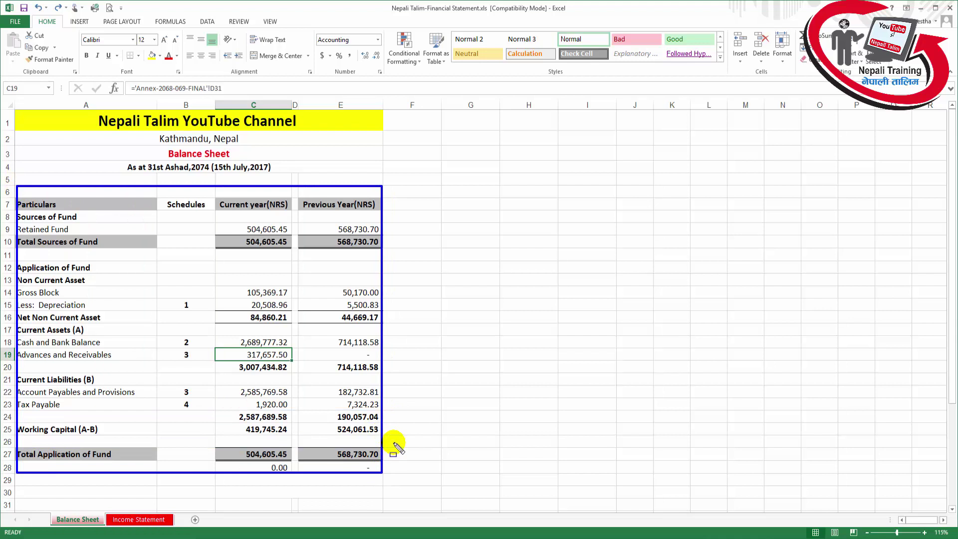
{"action": "key", "text": "Escape"}
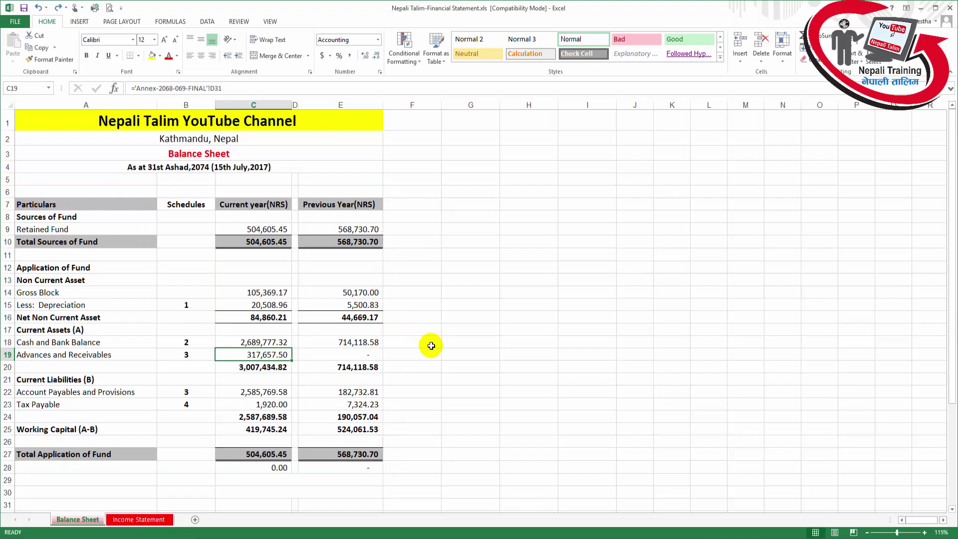
{"action": "left_click", "coordinate": [438, 178]}
{"action": "left_click_drag", "start_coordinate": [522, 183], "coordinate": [426, 179]}
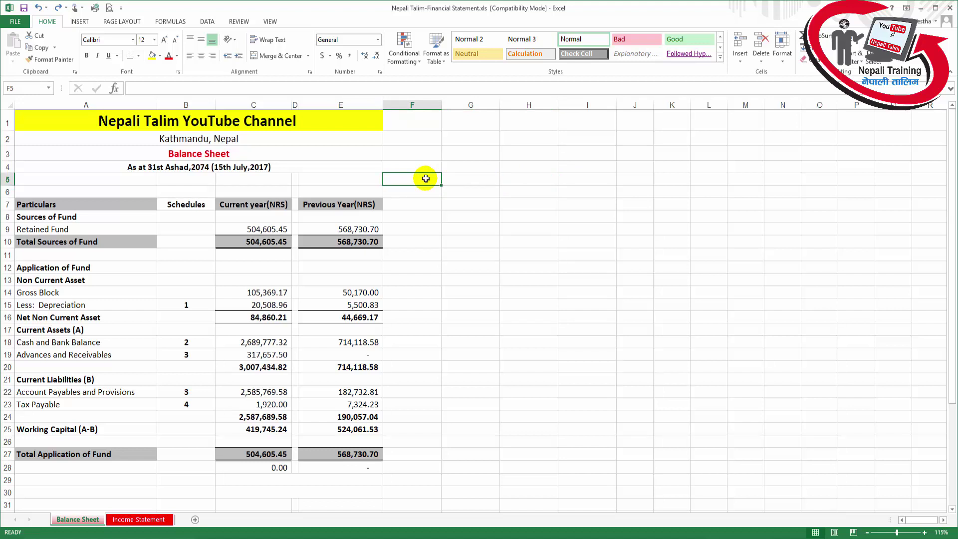
{"action": "left_click_drag", "start_coordinate": [262, 191], "coordinate": [275, 424]}
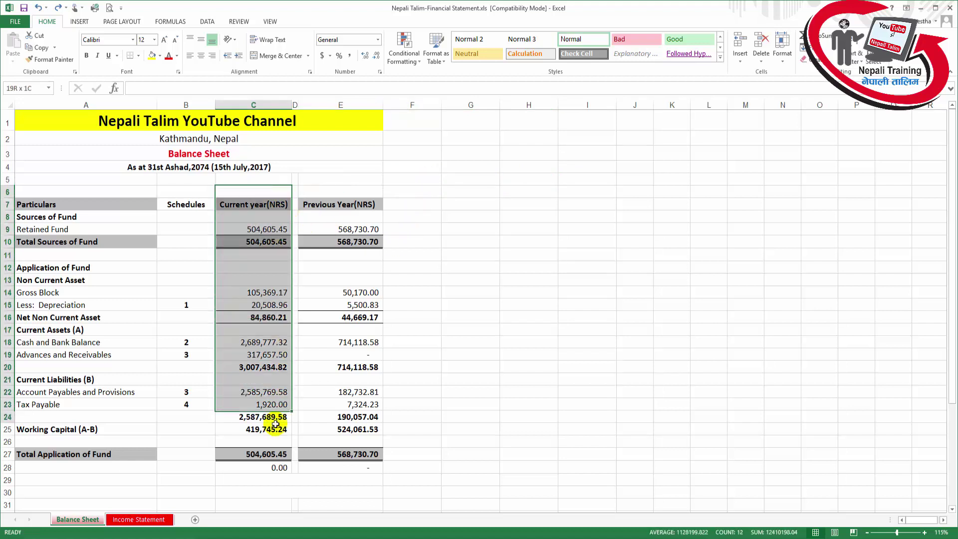
{"action": "left_click_drag", "start_coordinate": [345, 179], "coordinate": [342, 454]}
{"action": "left_click", "coordinate": [492, 303]}
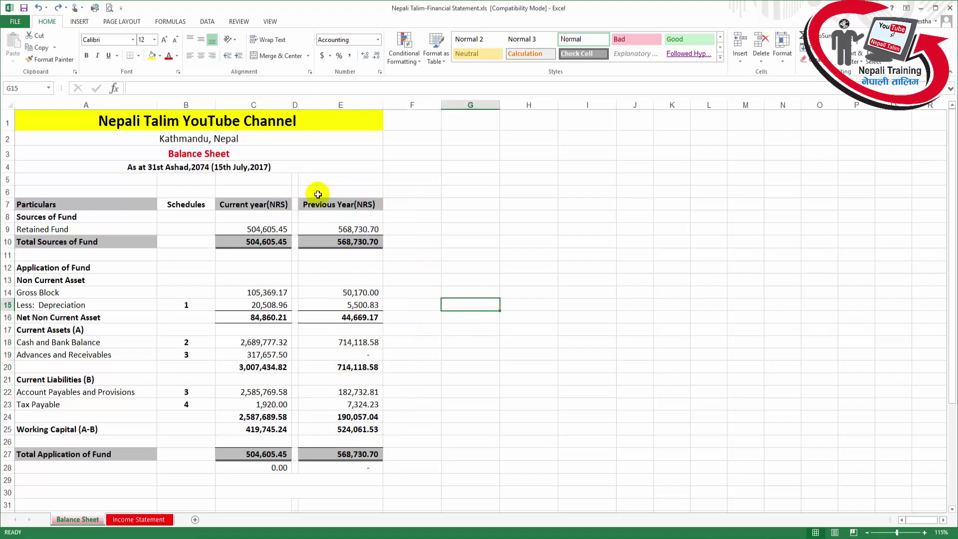
{"action": "left_click", "coordinate": [211, 118]}
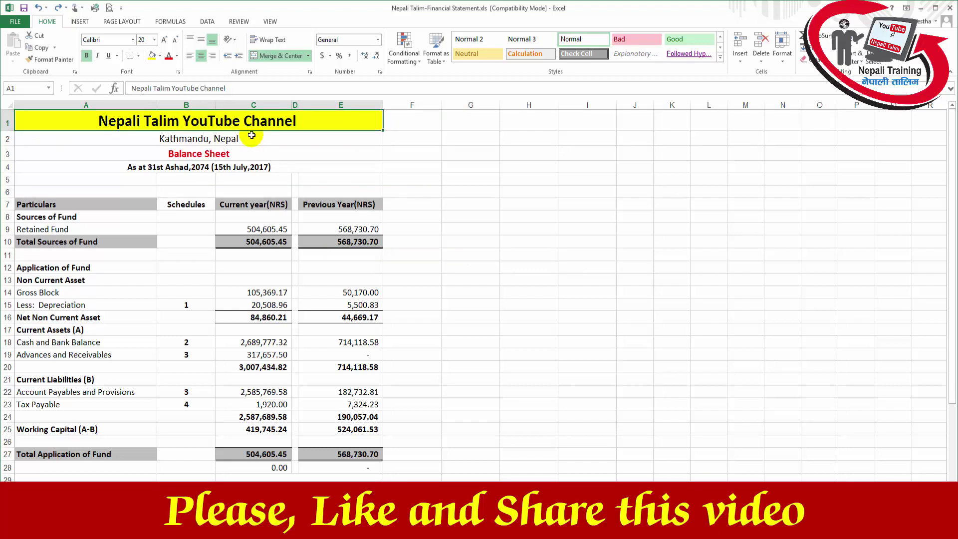
{"action": "left_click", "coordinate": [473, 178]}
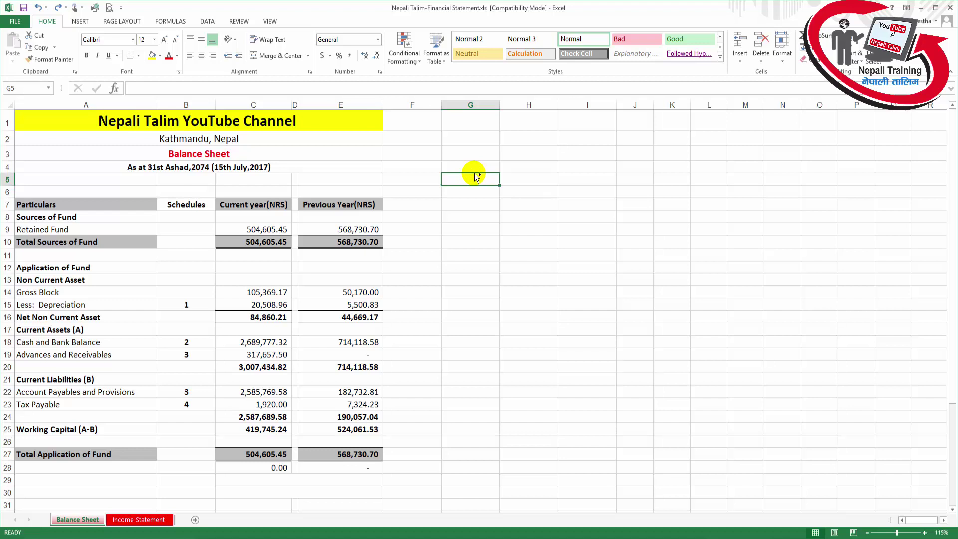
- Try Format Cells and the right-click menu on block C6:E10 without changing anything
{"action": "key", "text": "ctrl+1"}
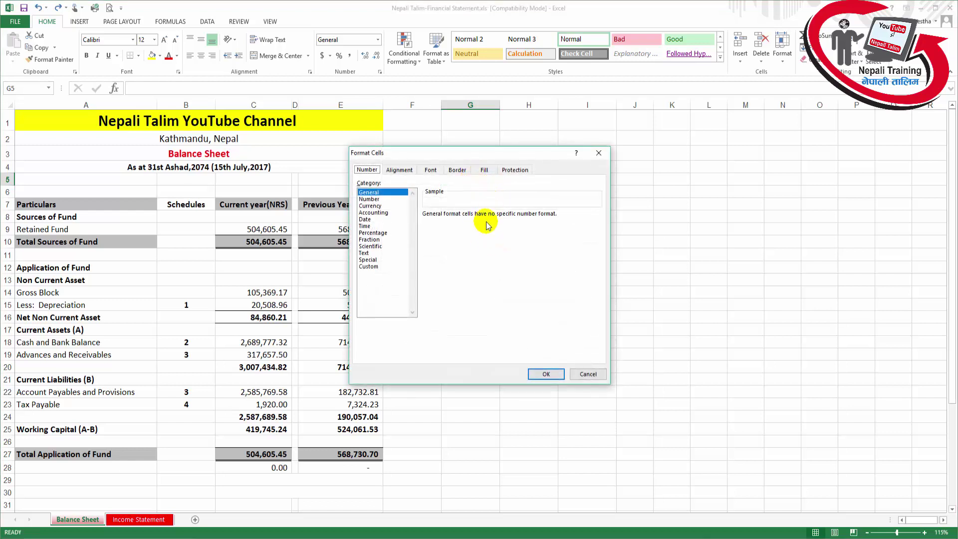
{"action": "key", "text": "Escape"}
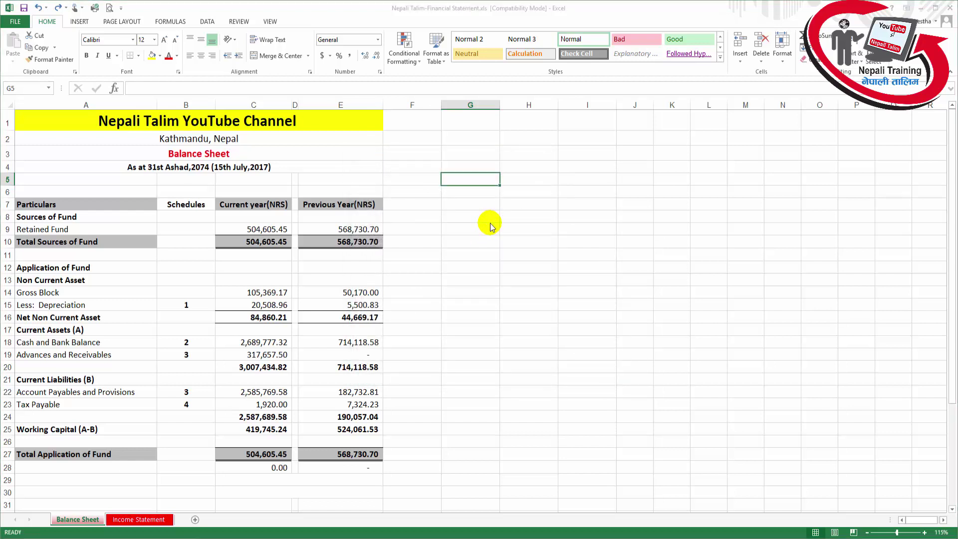
{"action": "key", "text": "ctrl+1"}
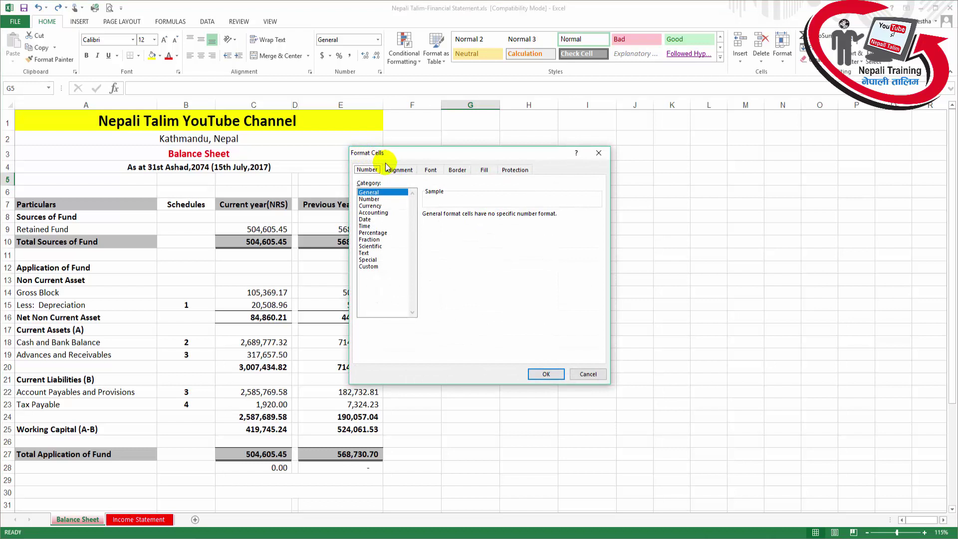
{"action": "key", "text": "Escape"}
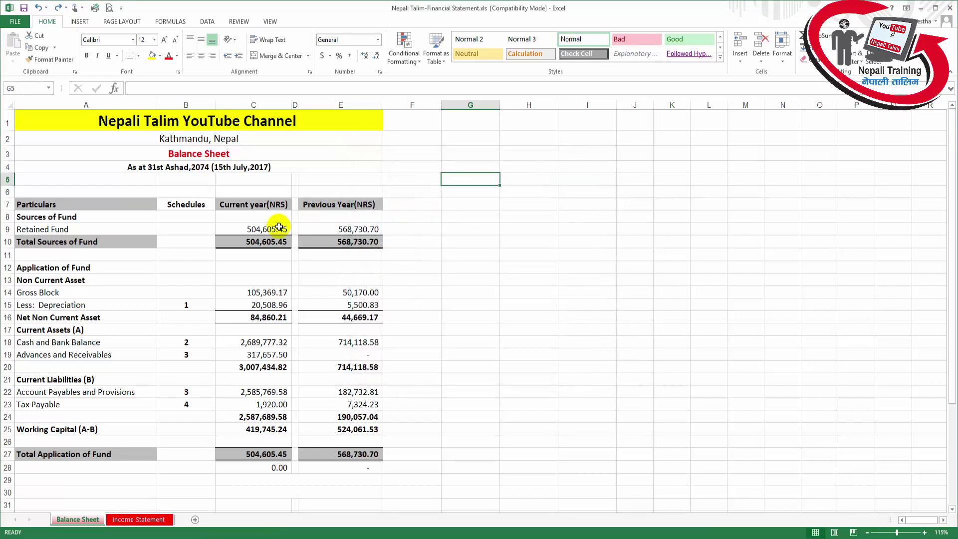
{"action": "left_click", "coordinate": [236, 188]}
{"action": "left_click_drag", "start_coordinate": [236, 188], "coordinate": [347, 241]}
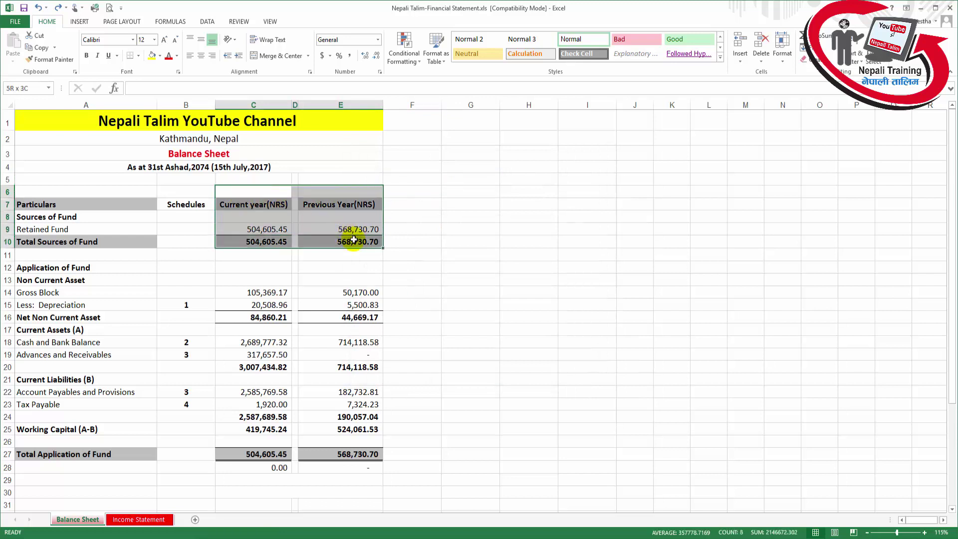
{"action": "right_click", "coordinate": [346, 223]}
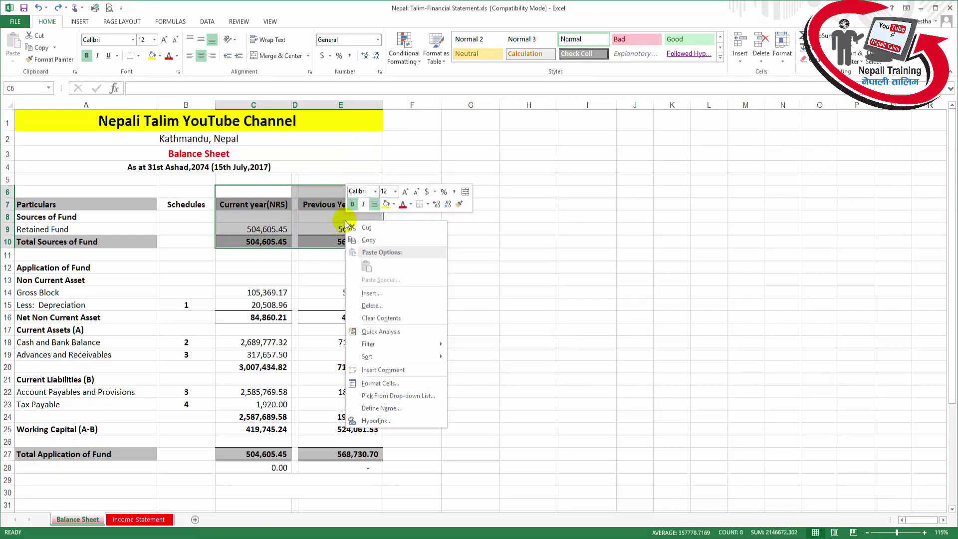
{"action": "left_click", "coordinate": [392, 216]}
{"action": "left_click_drag", "start_coordinate": [229, 191], "coordinate": [361, 240]}
{"action": "right_click", "coordinate": [336, 197]}
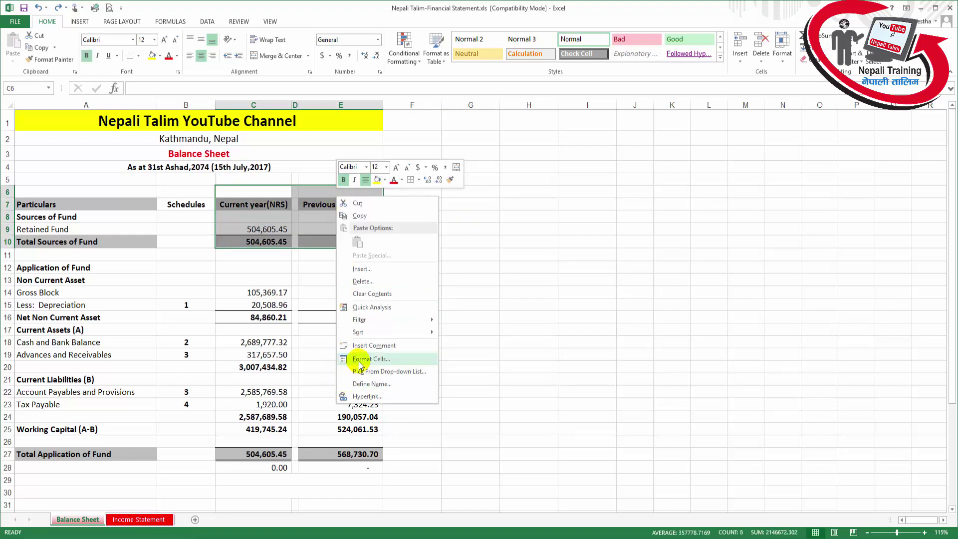
{"action": "left_click", "coordinate": [494, 248]}
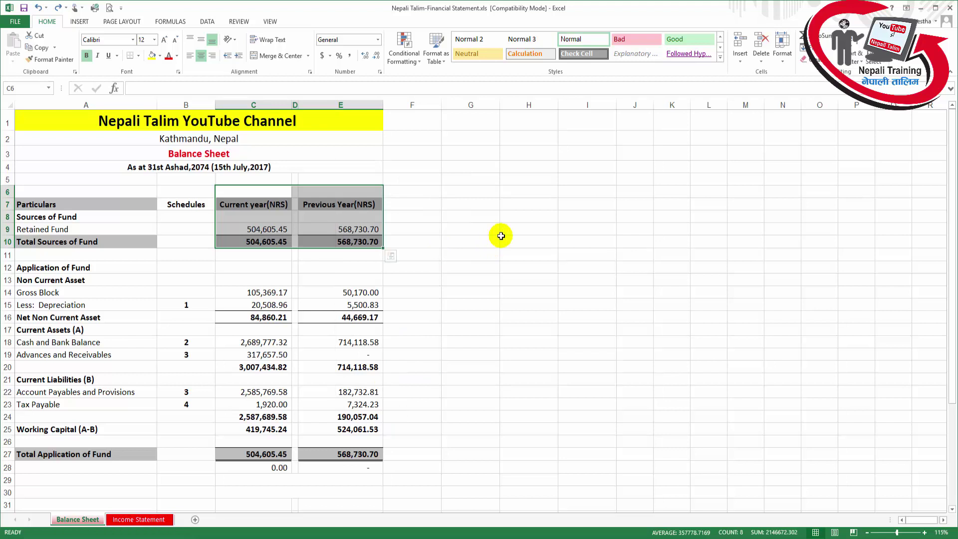
{"action": "left_click", "coordinate": [584, 268]}
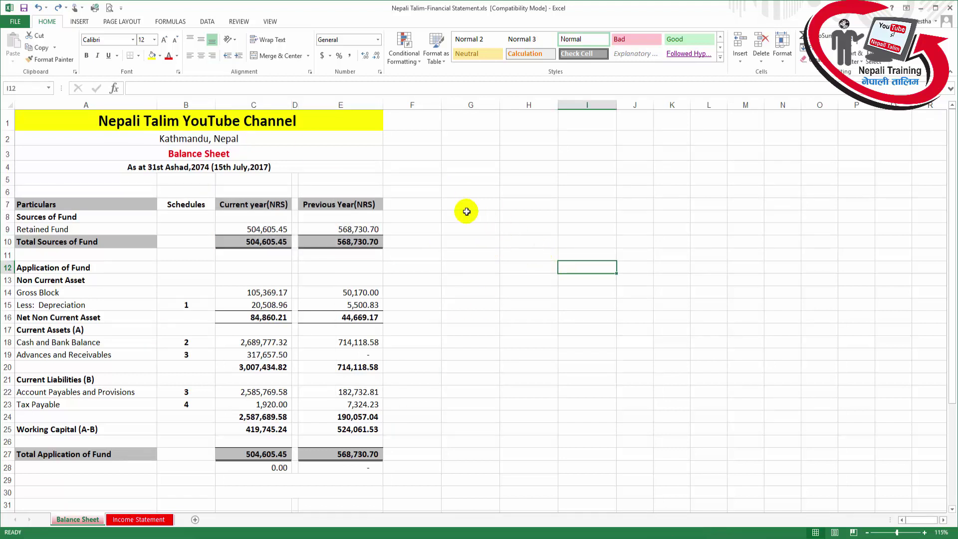
- Select the whole worksheet and clear the Locked option for every cell
{"action": "key", "text": "ctrl+a"}
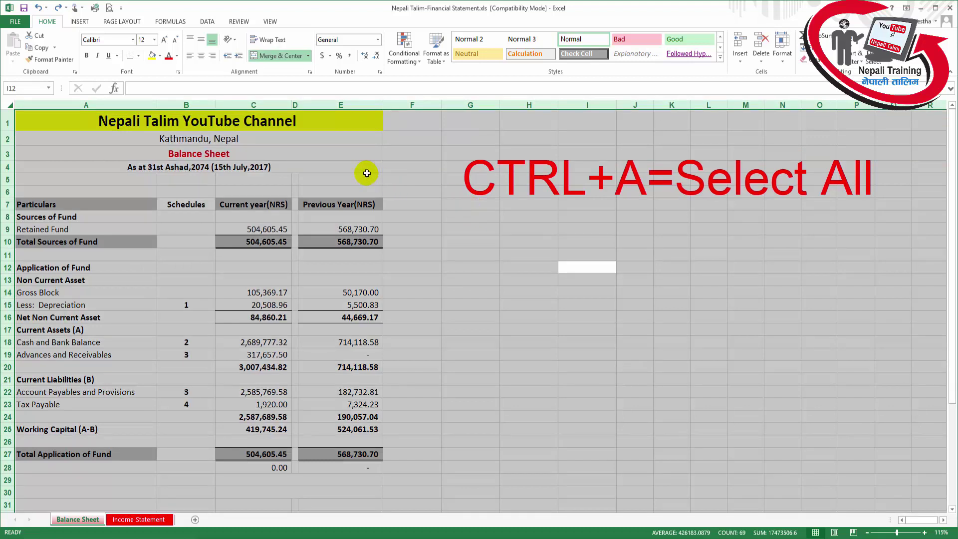
{"action": "right_click", "coordinate": [363, 158]}
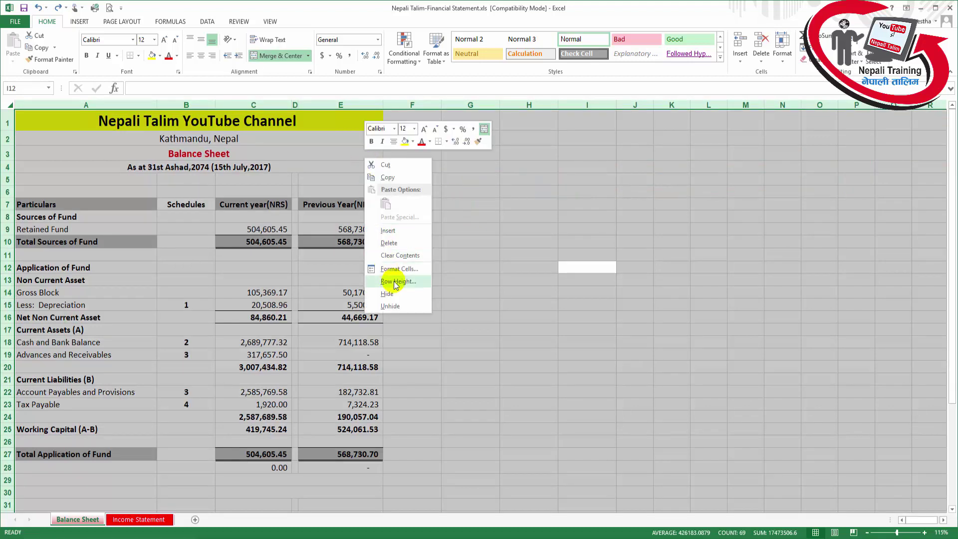
{"action": "key", "text": "Escape"}
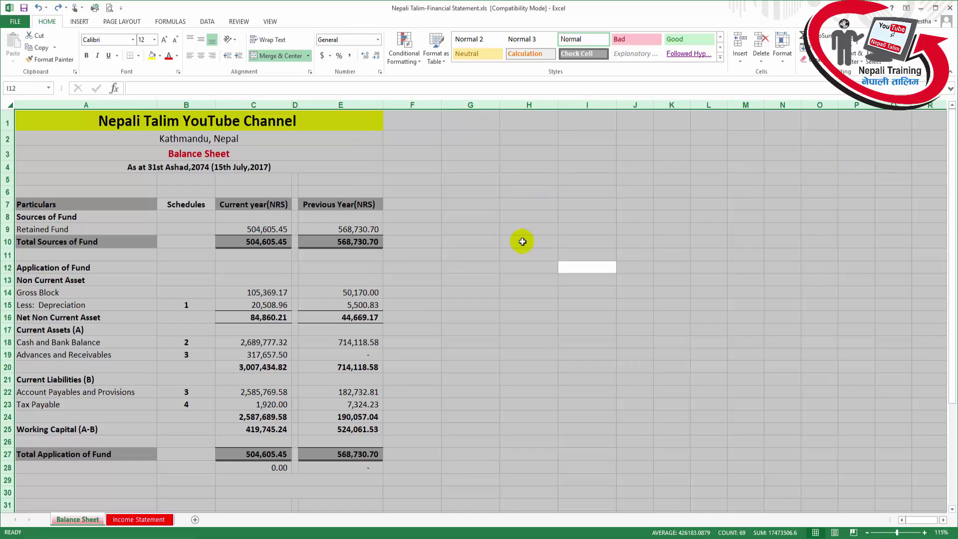
{"action": "key", "text": "ctrl+1"}
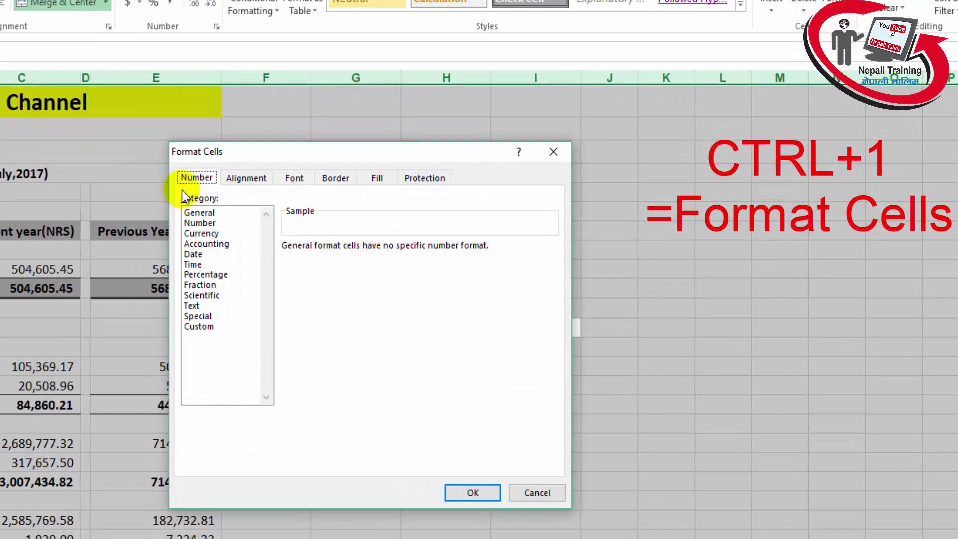
{"action": "left_click", "coordinate": [422, 178]}
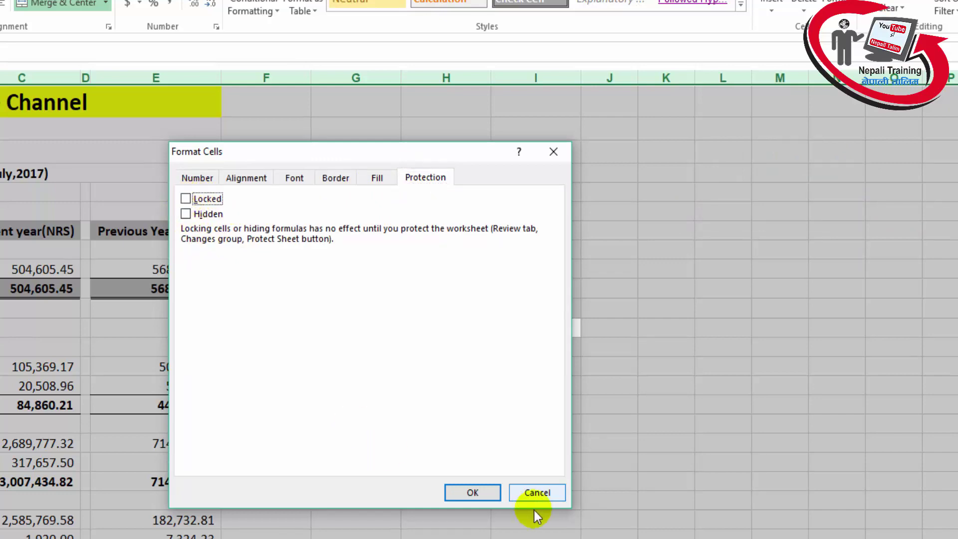
{"action": "left_click", "coordinate": [472, 493]}
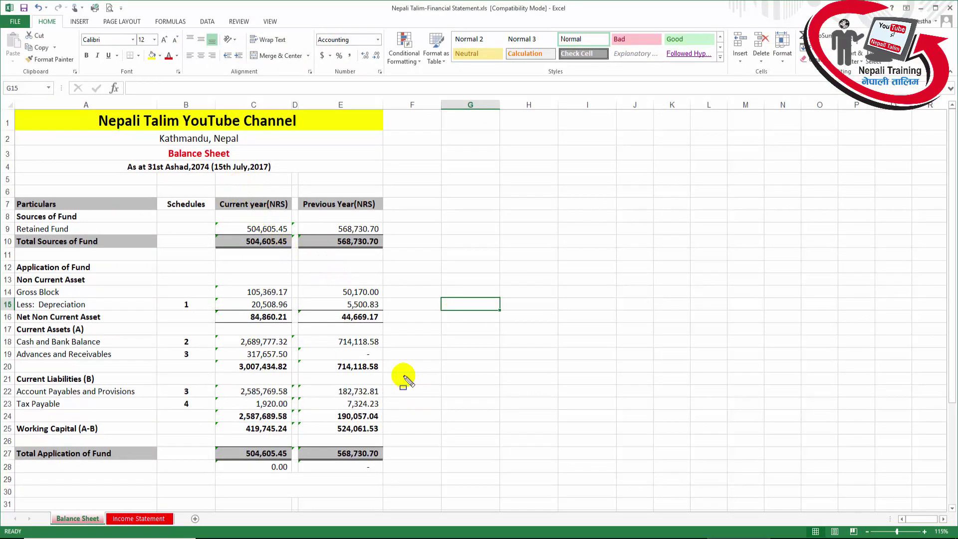
- Select the amount cells C7:E28 and set them to Locked in Format Cells
{"action": "left_click_drag", "start_coordinate": [215, 182], "coordinate": [395, 475]}
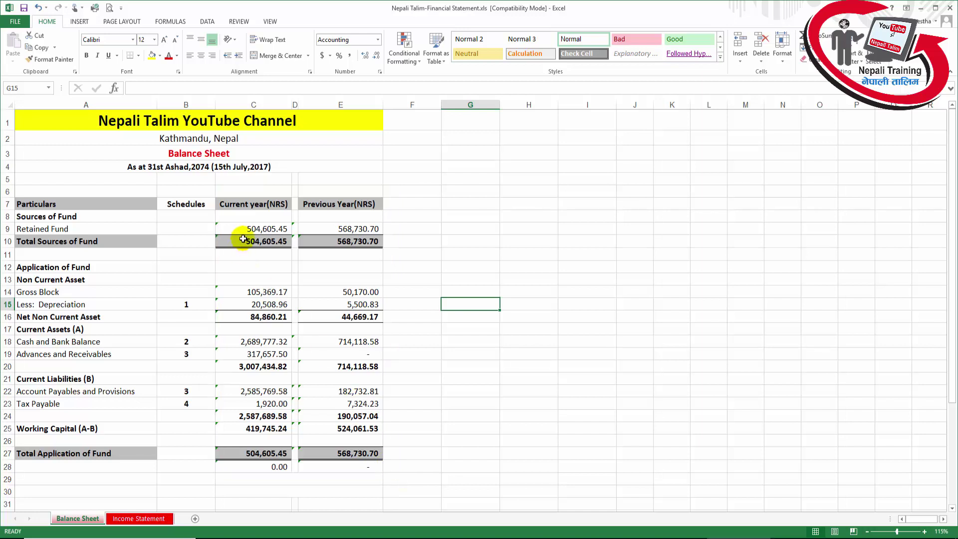
{"action": "left_click_drag", "start_coordinate": [229, 202], "coordinate": [352, 467]}
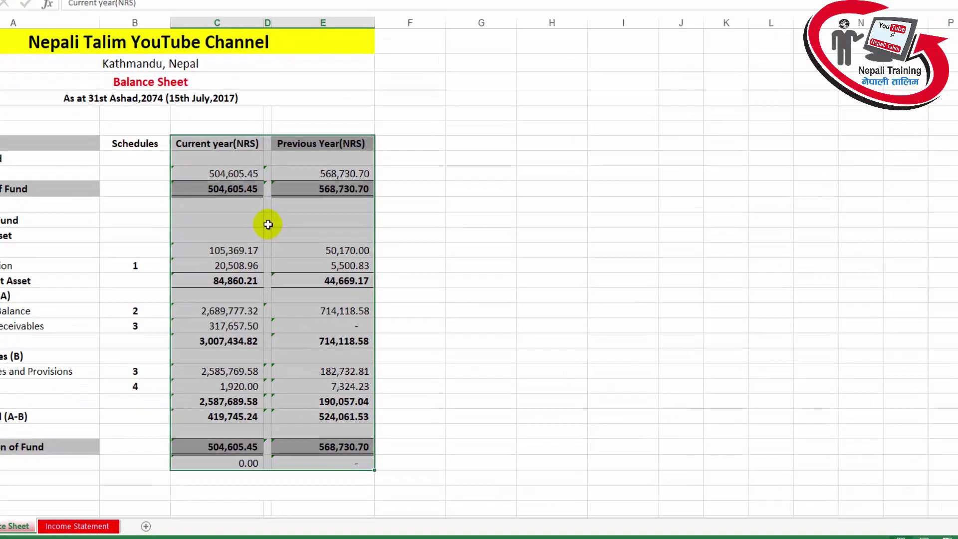
{"action": "right_click", "coordinate": [295, 271]}
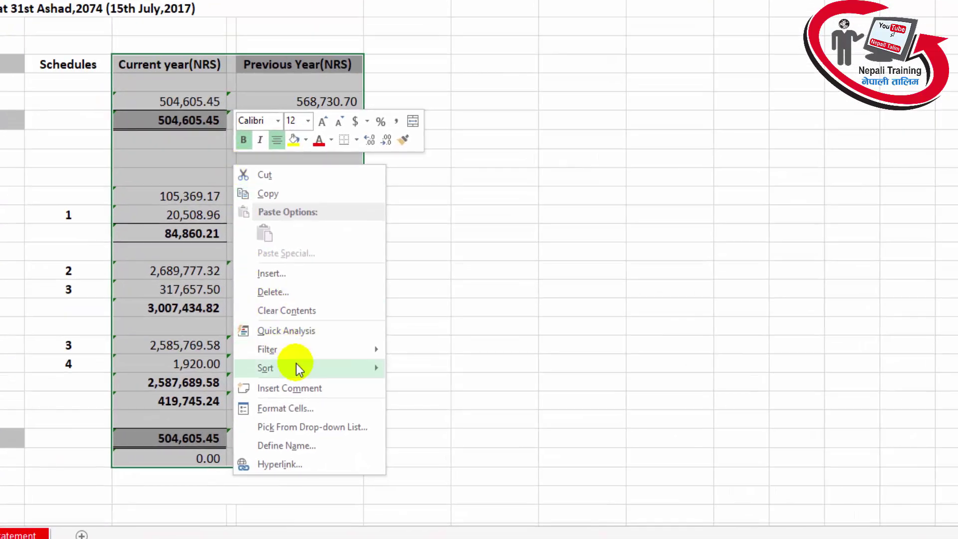
{"action": "left_click", "coordinate": [311, 409]}
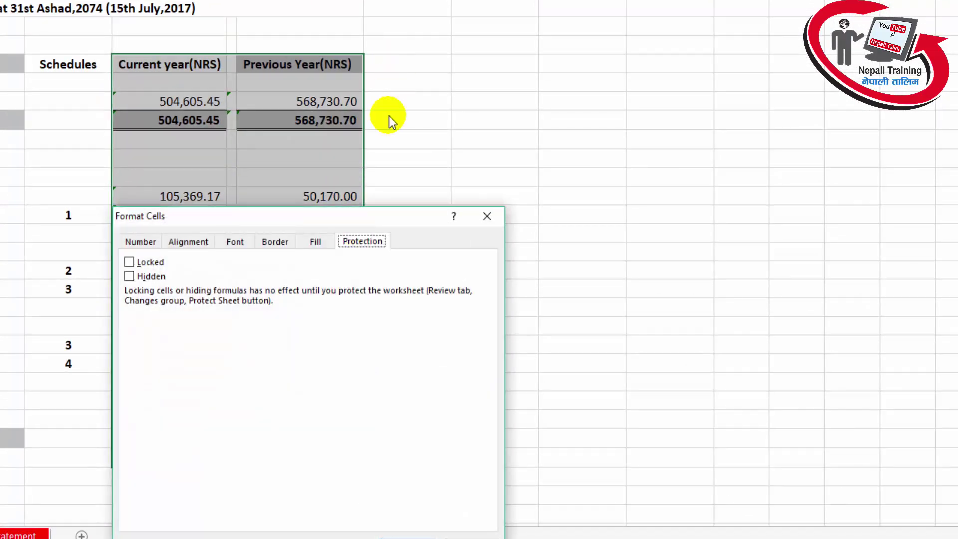
{"action": "mouse_move", "coordinate": [402, 218]}
{"action": "left_mouse_down"}
{"action": "mouse_move", "coordinate": [500, 5]}
{"action": "mouse_move", "coordinate": [534, 0]}
{"action": "left_mouse_up"}
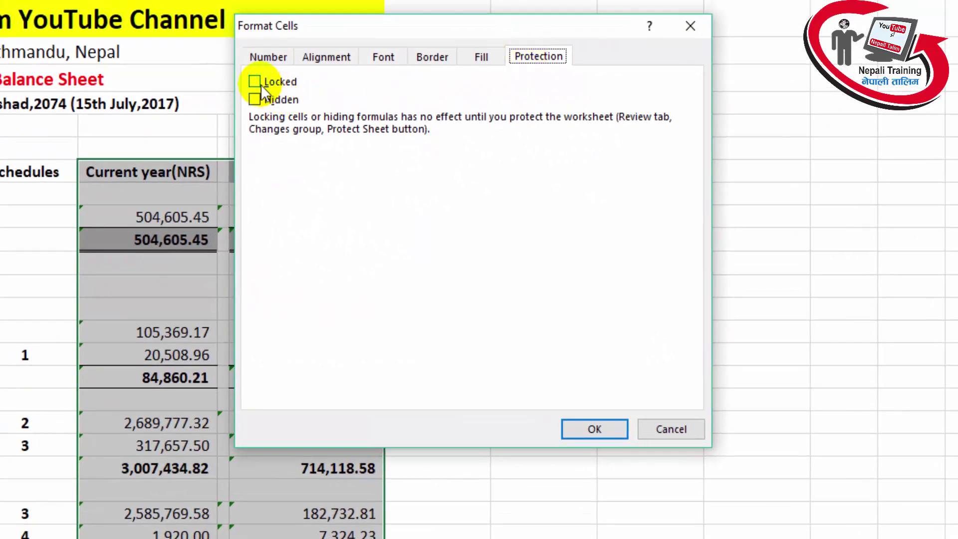
{"action": "left_click", "coordinate": [260, 84]}
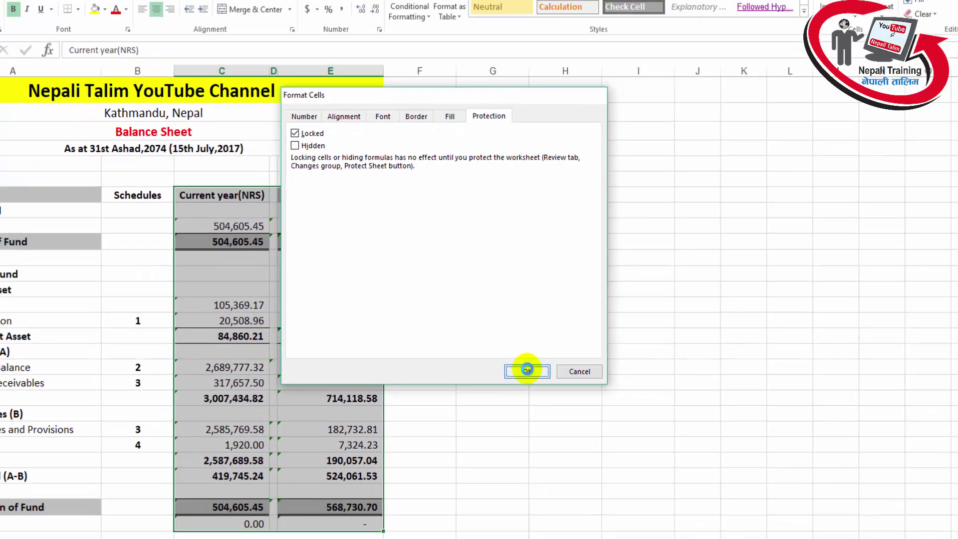
{"action": "left_click", "coordinate": [595, 429]}
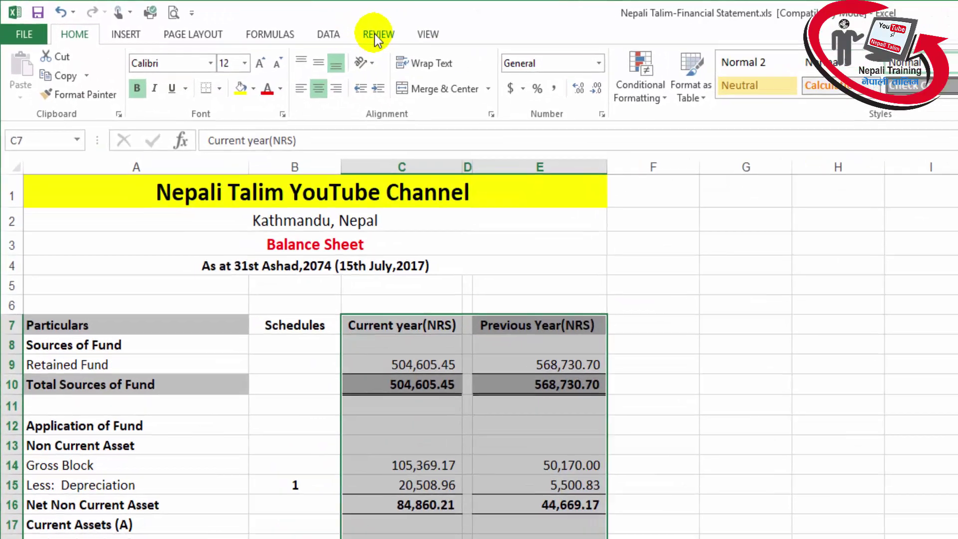
{"action": "left_click", "coordinate": [237, 22]}
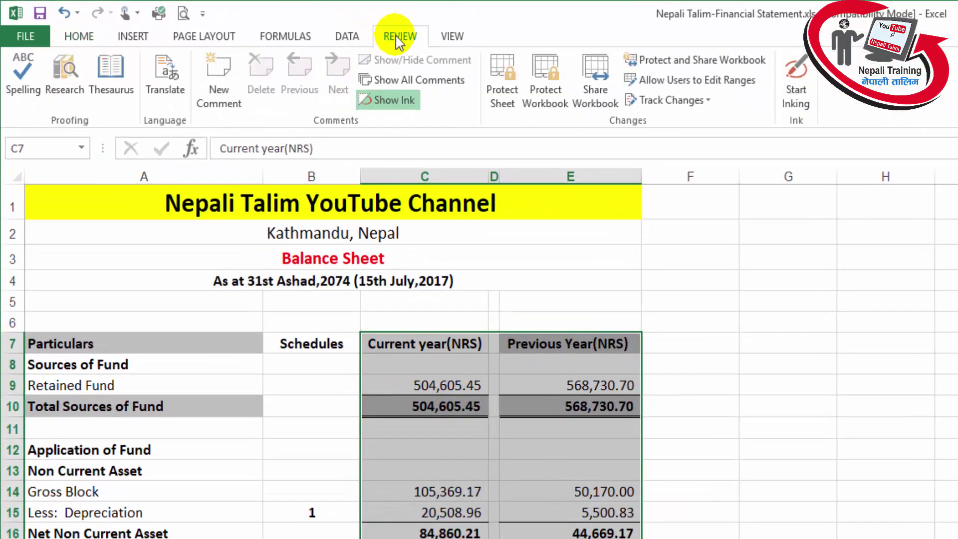
- Apply Protect Sheet with its default options, then deselect the amount columns
{"action": "left_click", "coordinate": [501, 100]}
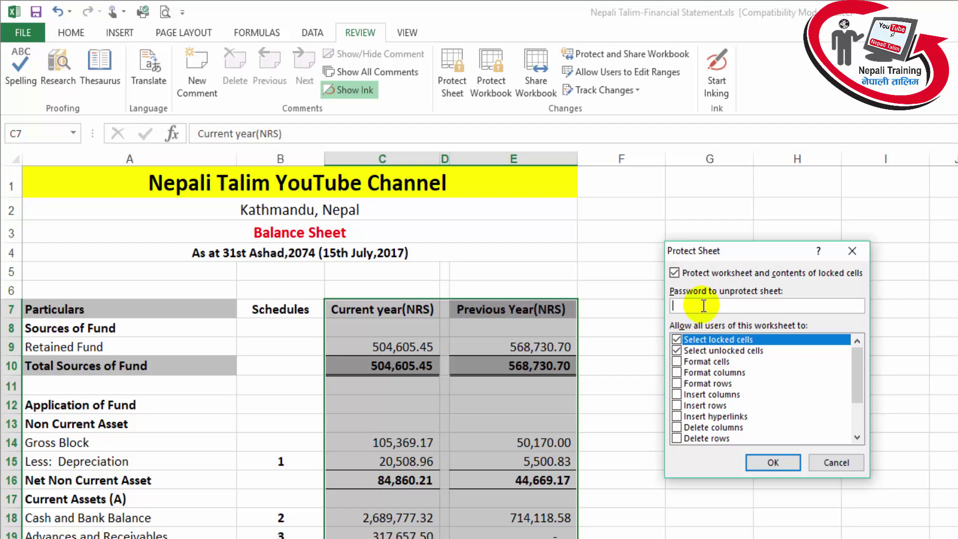
{"action": "left_click", "coordinate": [771, 461]}
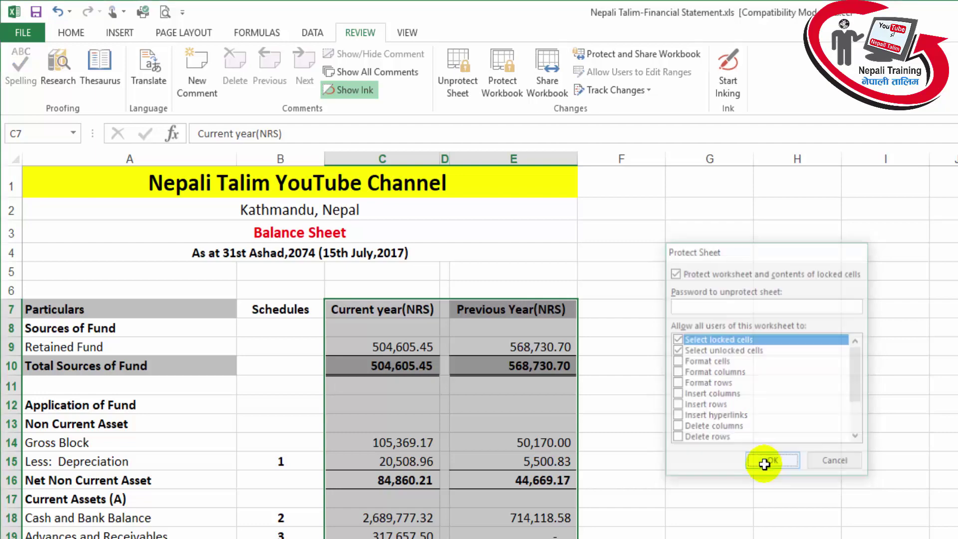
{"action": "left_click", "coordinate": [673, 328]}
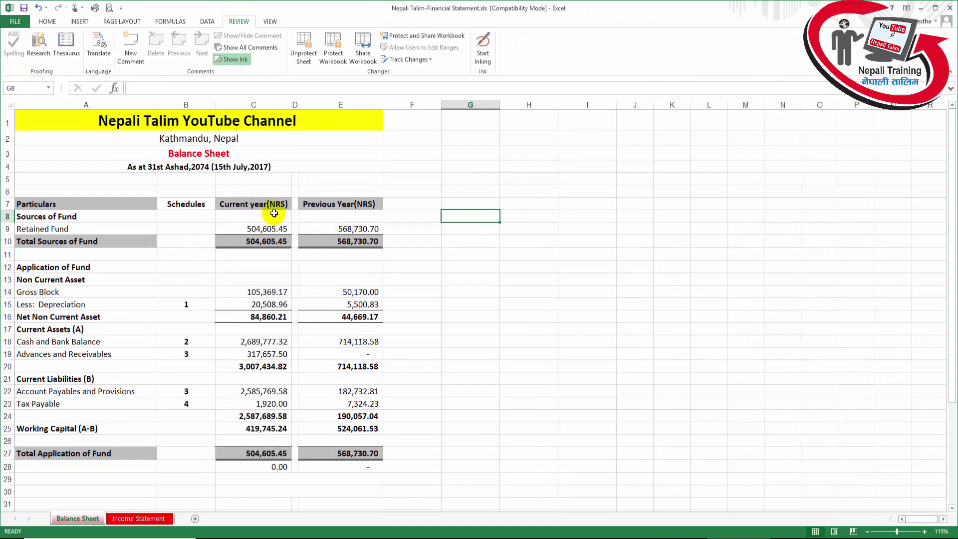
- Test-type into A13, undo it, then relabel A13 as 'Libility'
{"action": "left_click_drag", "start_coordinate": [215, 187], "coordinate": [392, 473]}
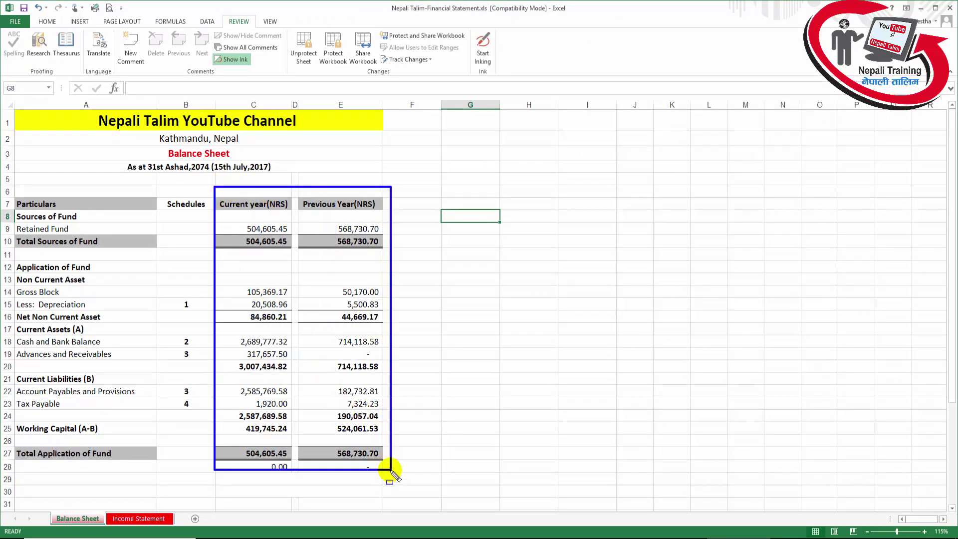
{"action": "key", "text": "Escape"}
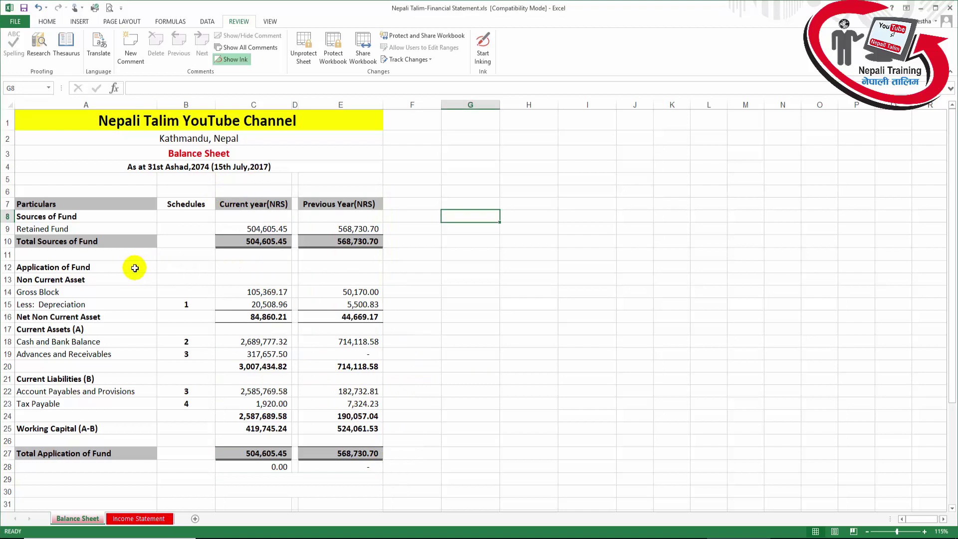
{"action": "left_click", "coordinate": [135, 285]}
{"action": "type", "text": "asdfasdf"}
{"action": "key", "text": "Escape"}
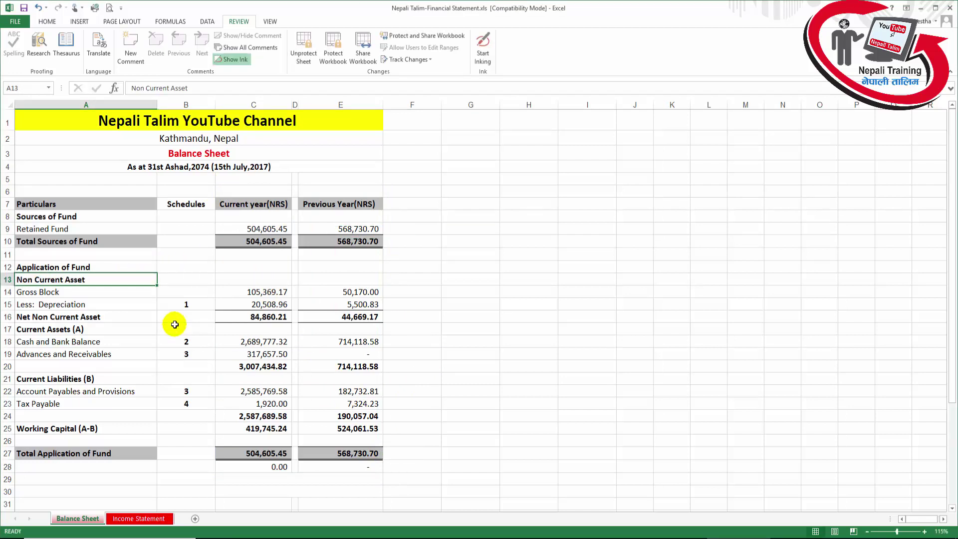
{"action": "type", "text": "asdfd"}
{"action": "key", "text": "Return"}
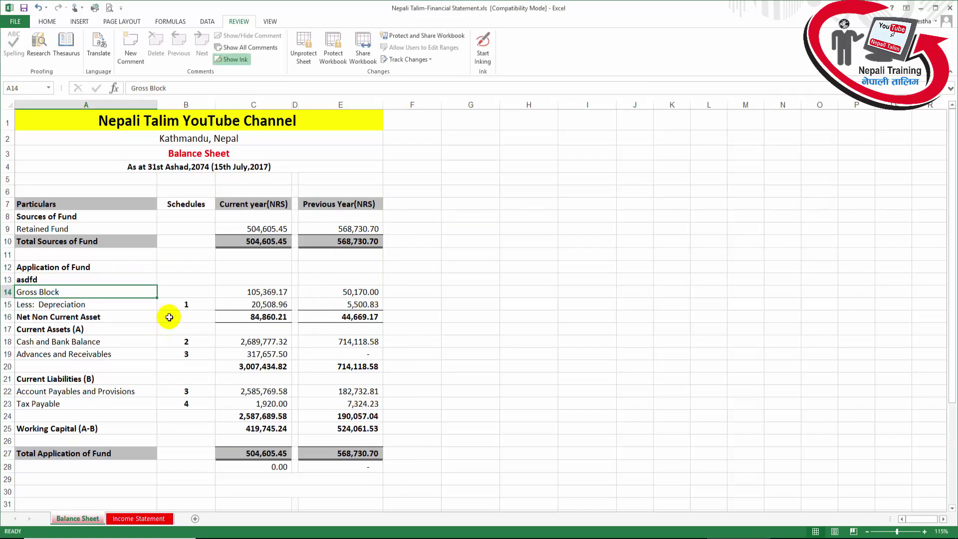
{"action": "key", "text": "ctrl+z"}
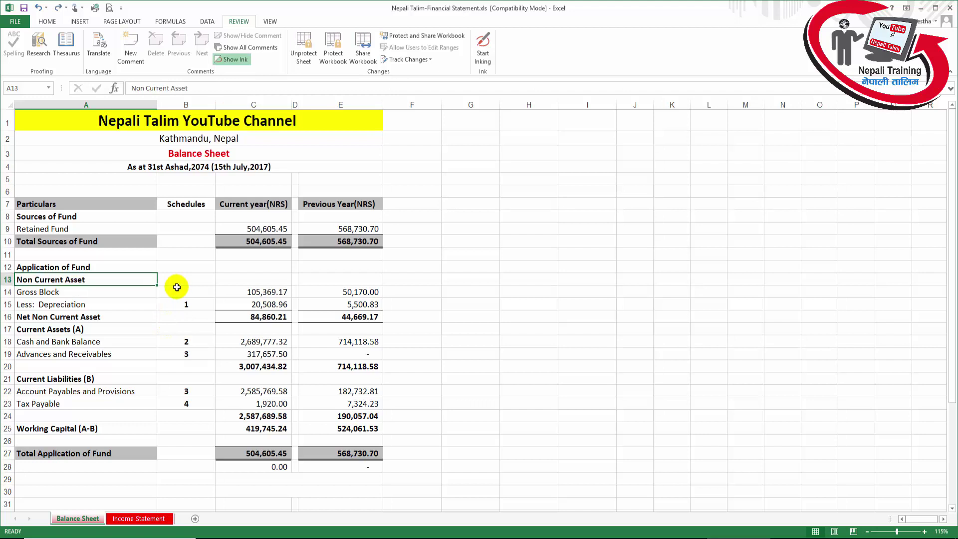
{"action": "type", "text": "Li"}
{"action": "type", "text": "bility"}
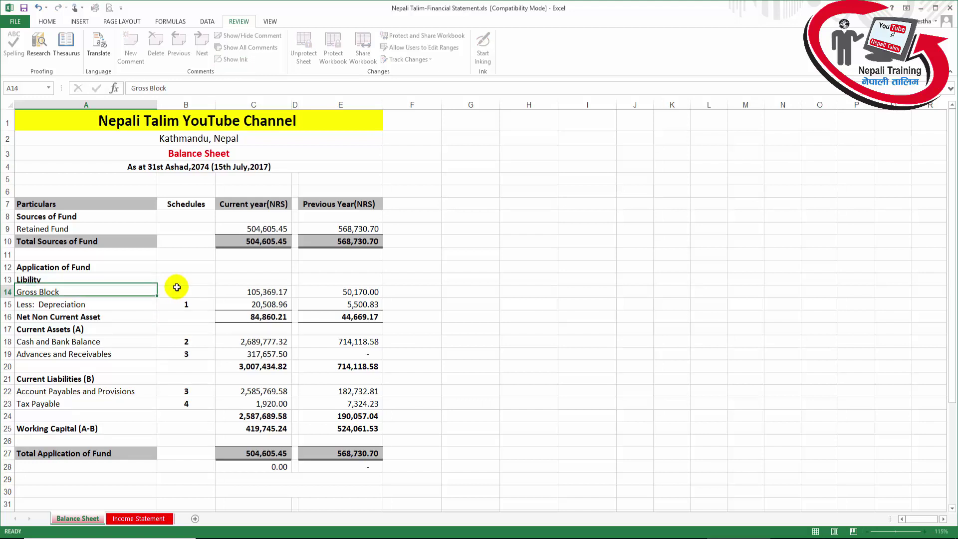
{"action": "key", "text": "Tab"}
{"action": "key", "text": "Tab"}
{"action": "key", "text": "Tab"}
- Try deleting the locked value in C13 three times, dismissing each protected-sheet warning
{"action": "key", "text": "Left"}
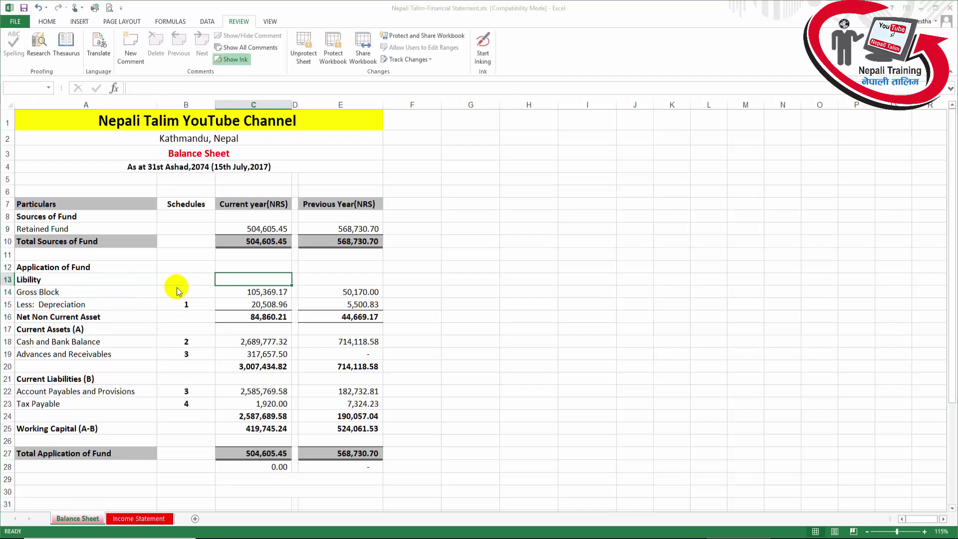
{"action": "key", "text": "Delete"}
{"action": "key", "text": "Return"}
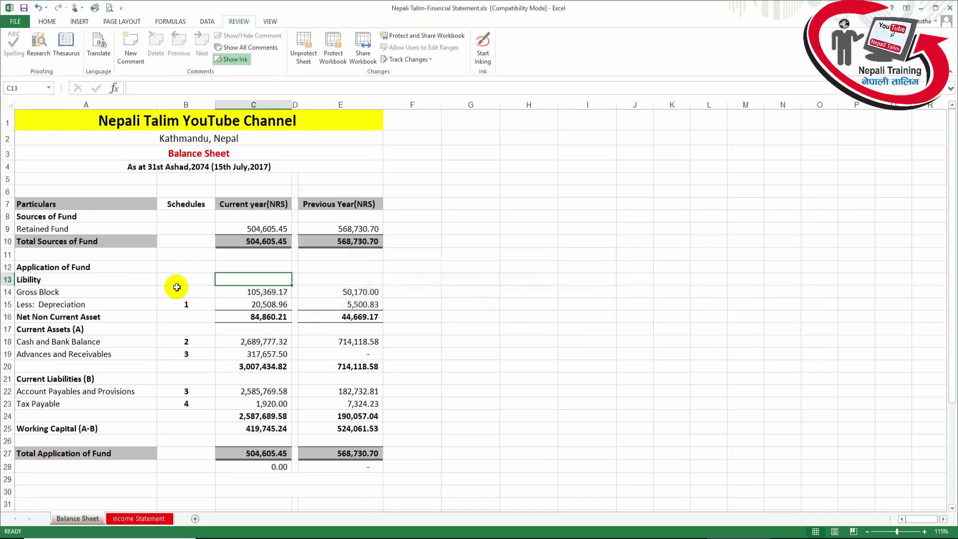
{"action": "key", "text": "Delete"}
{"action": "key", "text": "Return"}
{"action": "key", "text": "Delete"}
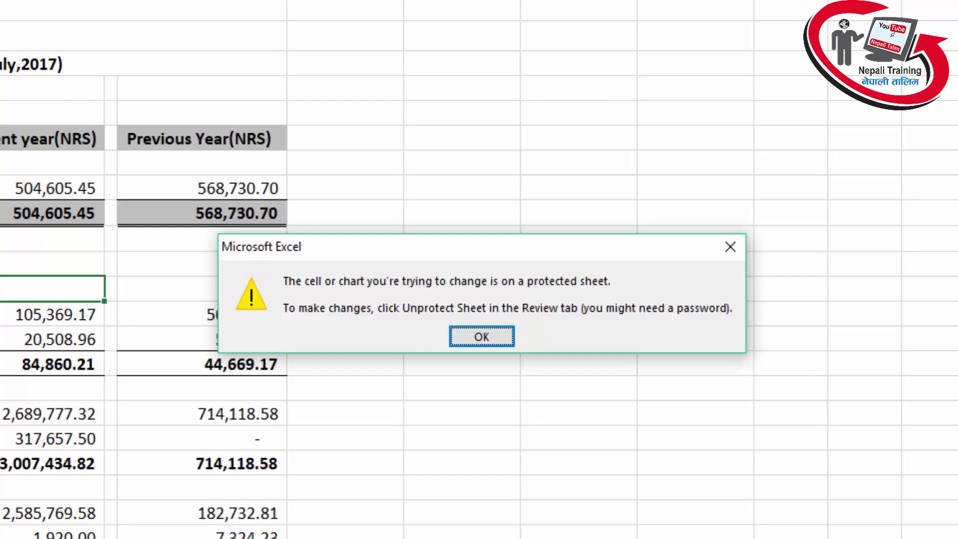
{"action": "key", "text": "Return"}
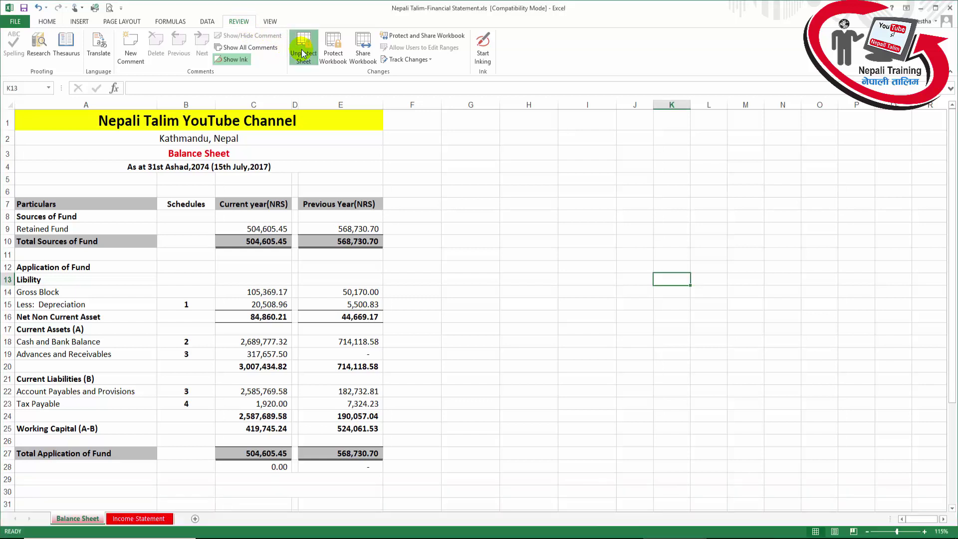
- Unprotect the sheet and clear the Locked option for every cell
{"action": "left_click", "coordinate": [303, 54]}
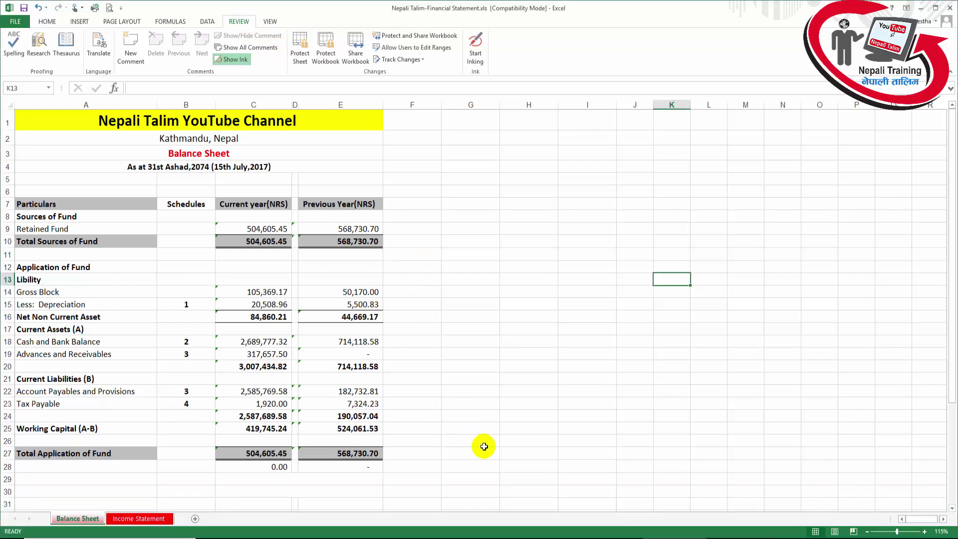
{"action": "key", "text": "ctrl+a"}
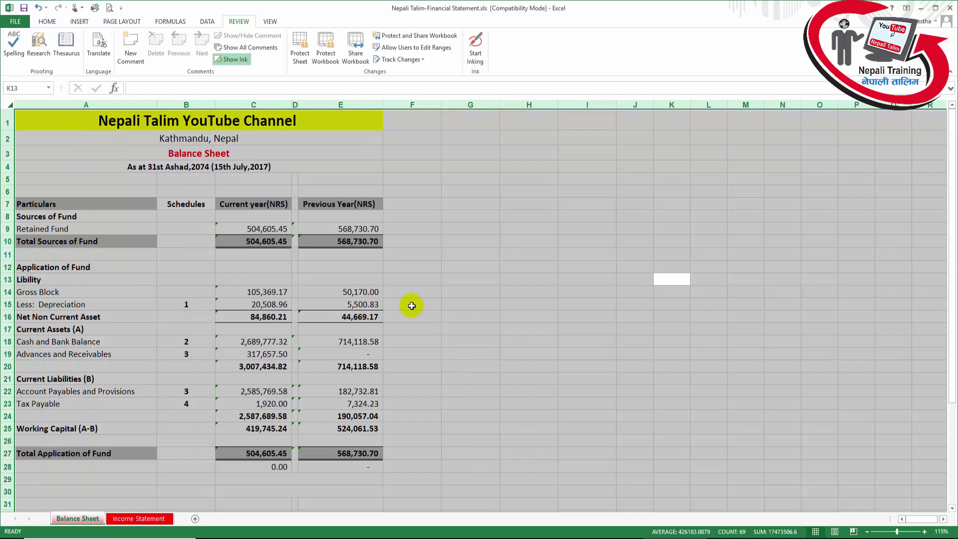
{"action": "right_click", "coordinate": [304, 245]}
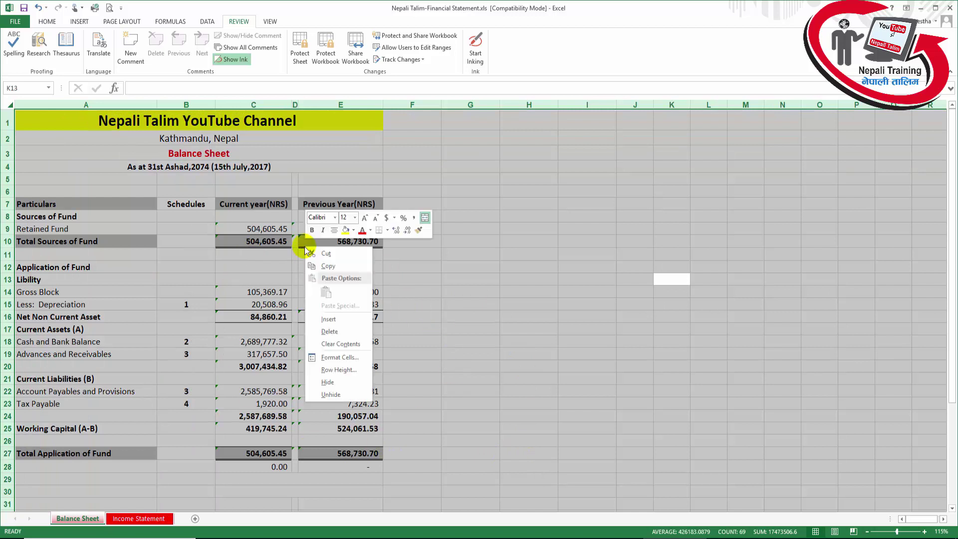
{"action": "left_click", "coordinate": [339, 358]}
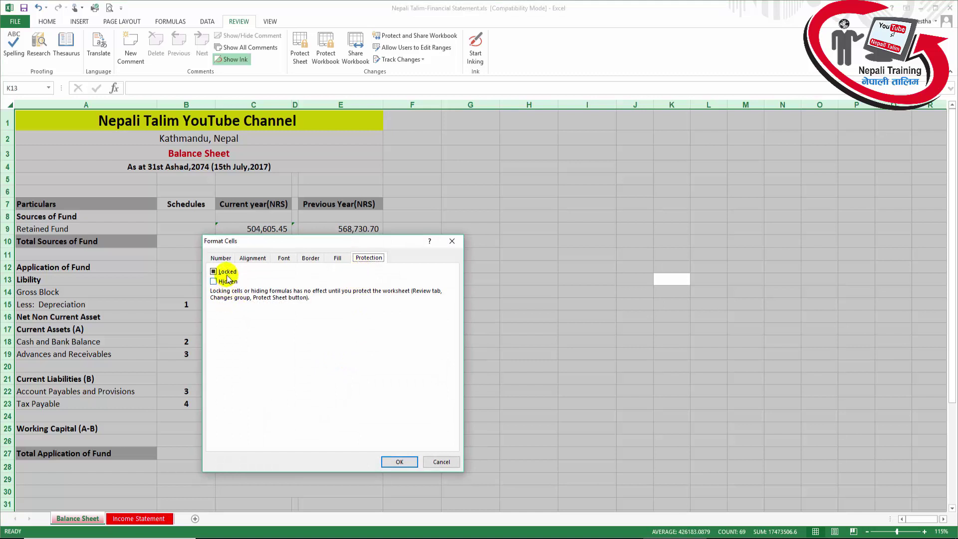
{"action": "left_click", "coordinate": [227, 273]}
{"action": "left_click", "coordinate": [399, 462]}
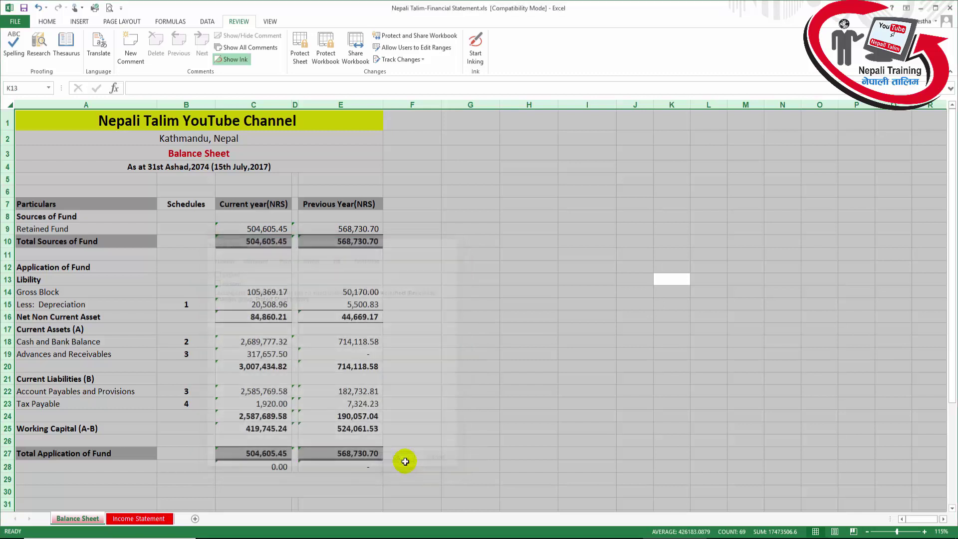
{"action": "left_click", "coordinate": [431, 318]}
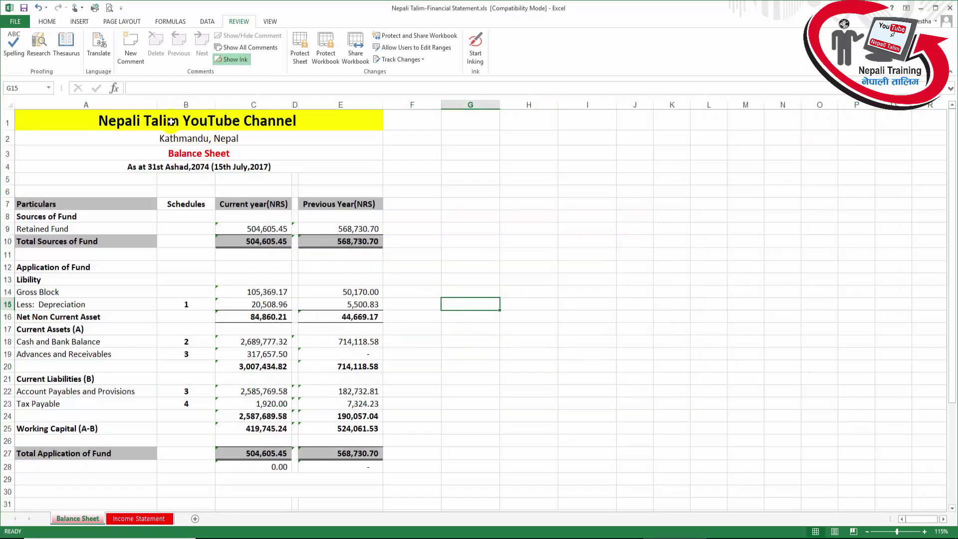
- Mark the balance sheet table A1:E28 as Locked in Format Cells
{"action": "mouse_move", "coordinate": [167, 122]}
{"action": "left_mouse_down"}
{"action": "mouse_move", "coordinate": [186, 183]}
{"action": "mouse_move", "coordinate": [208, 467]}
{"action": "left_mouse_up"}
{"action": "right_click", "coordinate": [269, 180]}
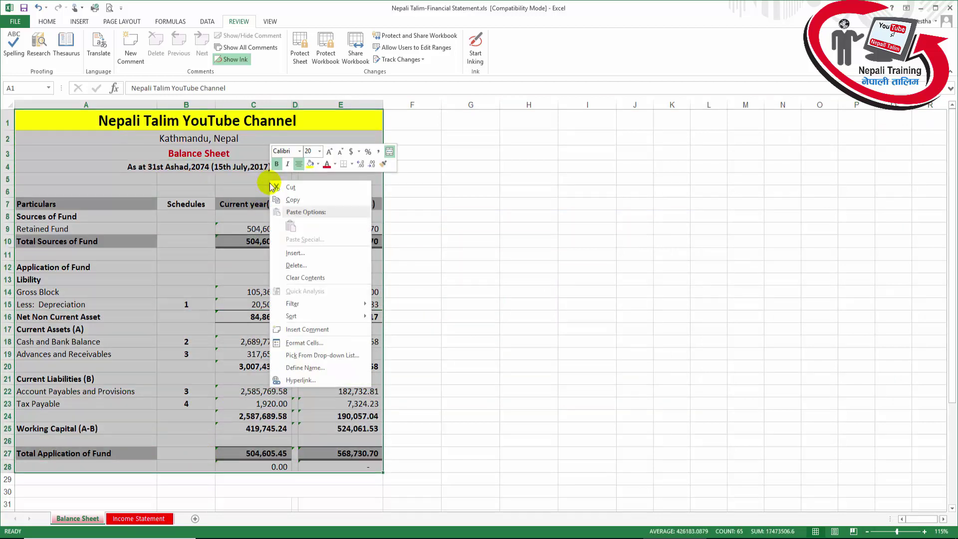
{"action": "left_click", "coordinate": [305, 335]}
{"action": "left_click", "coordinate": [338, 245]}
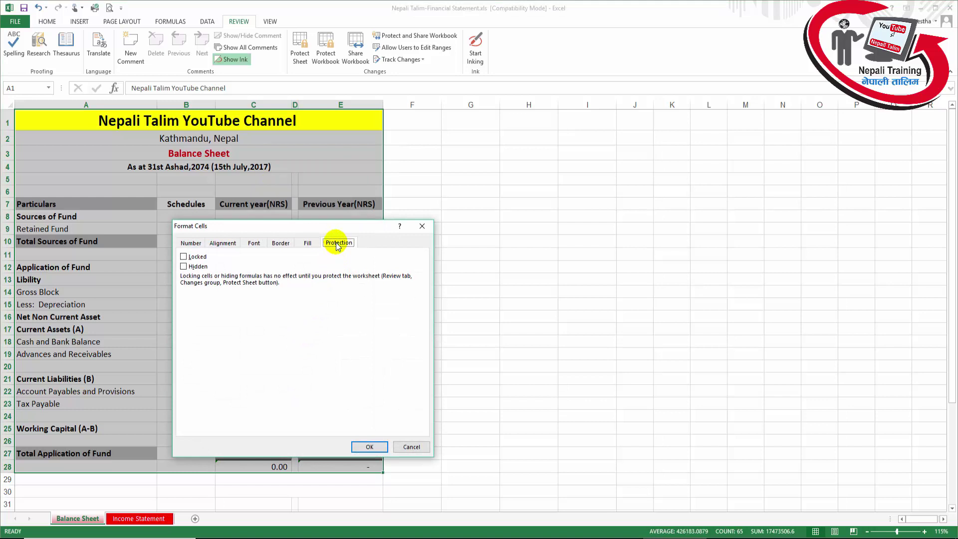
{"action": "left_click", "coordinate": [194, 258]}
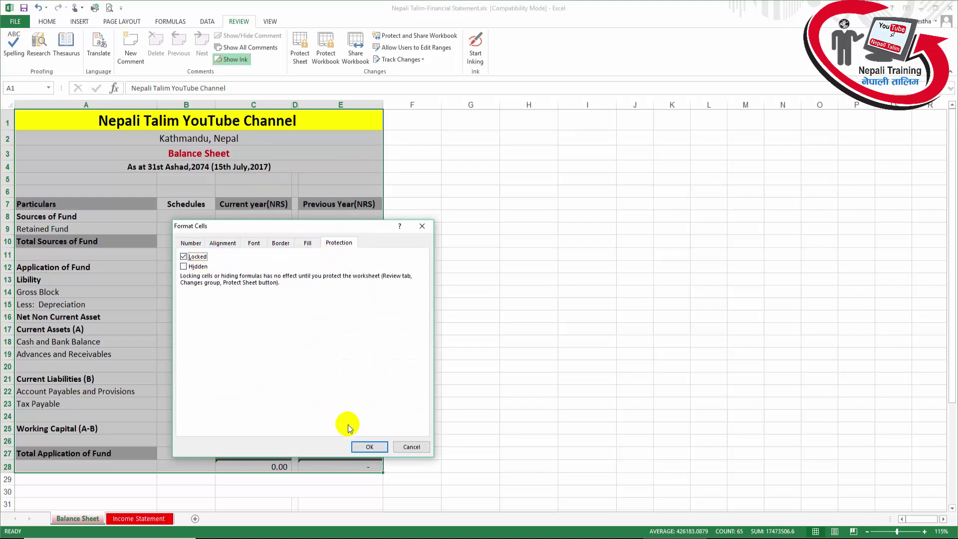
{"action": "left_click", "coordinate": [368, 446]}
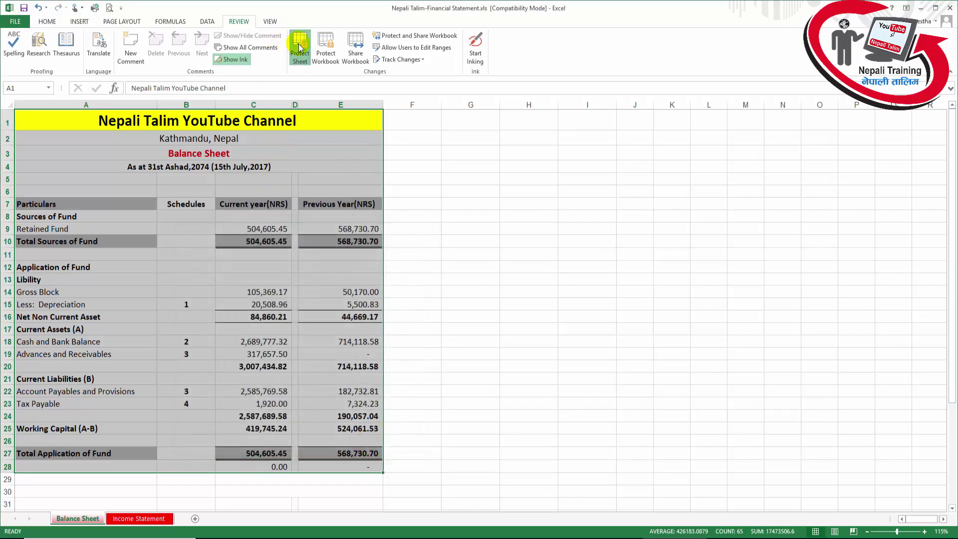
- Protect the Balance Sheet again, then confirm C13 and A3 refuse edits
{"action": "left_click", "coordinate": [300, 47]}
{"action": "left_click", "coordinate": [503, 307]}
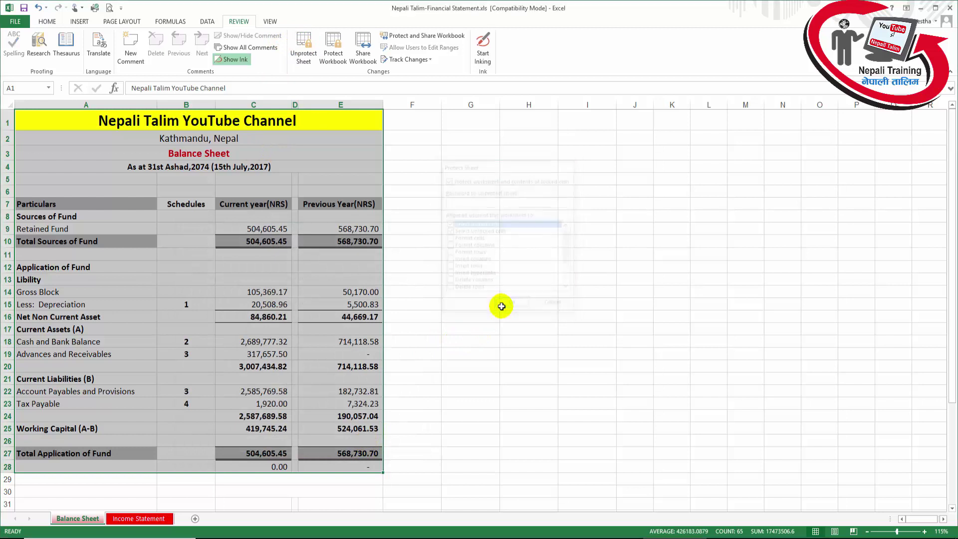
{"action": "double_click", "coordinate": [274, 280]}
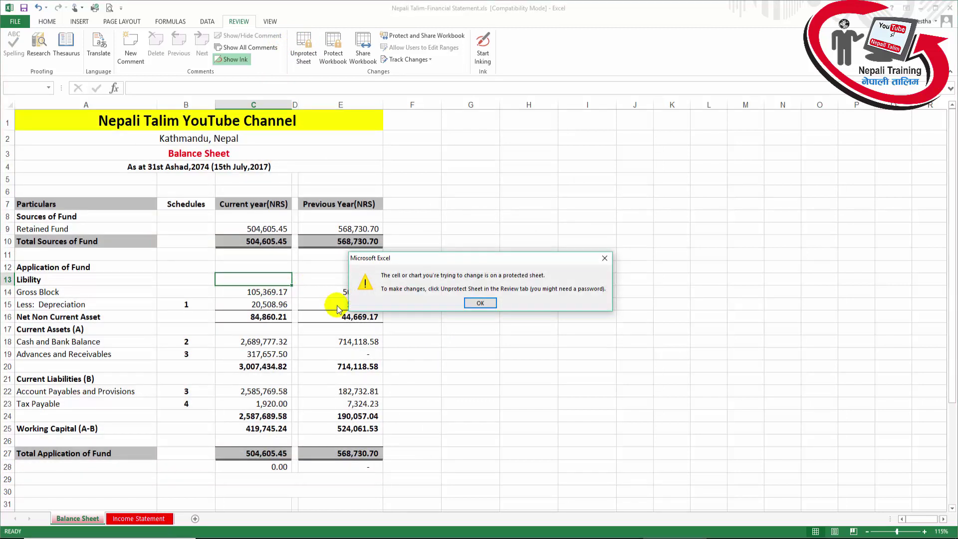
{"action": "key", "text": "Return"}
{"action": "double_click", "coordinate": [215, 146]}
- Enter test text 'adf' in F8, outside the table, to show it stays editable
{"action": "key", "text": "Return"}
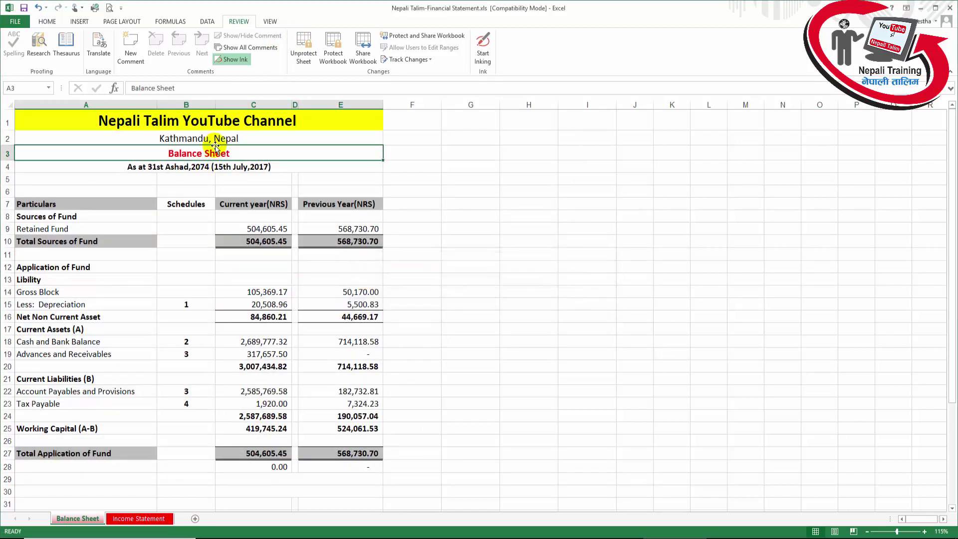
{"action": "left_click", "coordinate": [427, 220]}
{"action": "type", "text": "adf"}
{"action": "key", "text": "Return"}
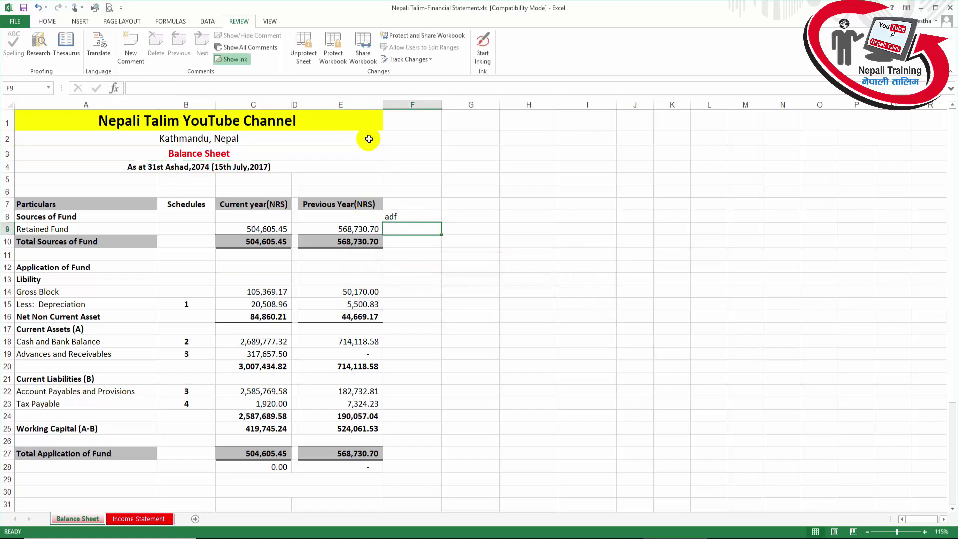
{"action": "left_click", "coordinate": [464, 228]}
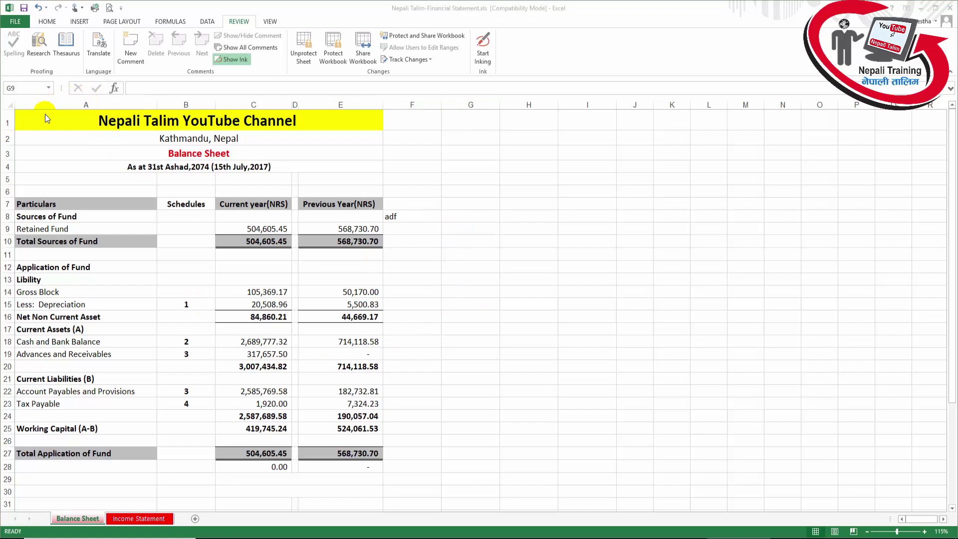
{"action": "left_click_drag", "start_coordinate": [19, 117], "coordinate": [384, 463]}
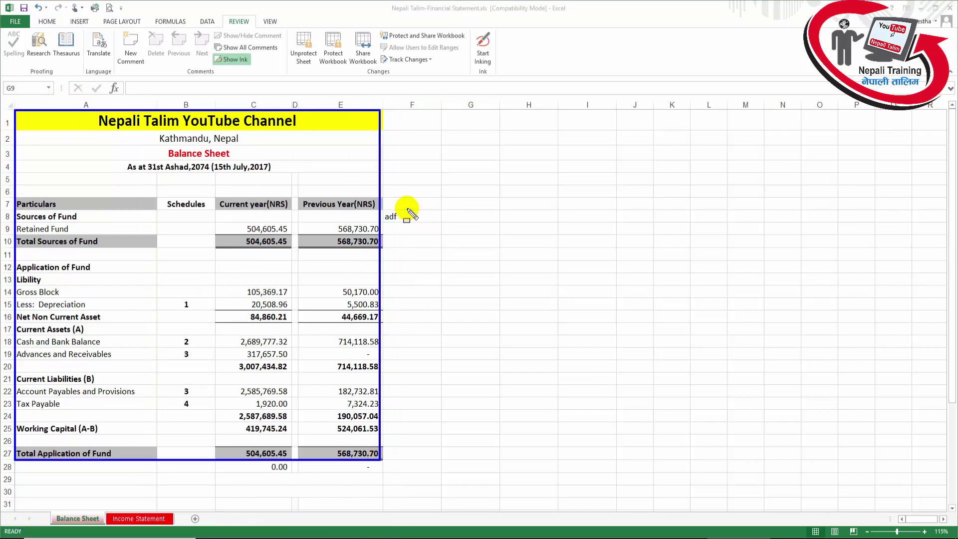
{"action": "left_click_drag", "start_coordinate": [418, 145], "coordinate": [803, 472]}
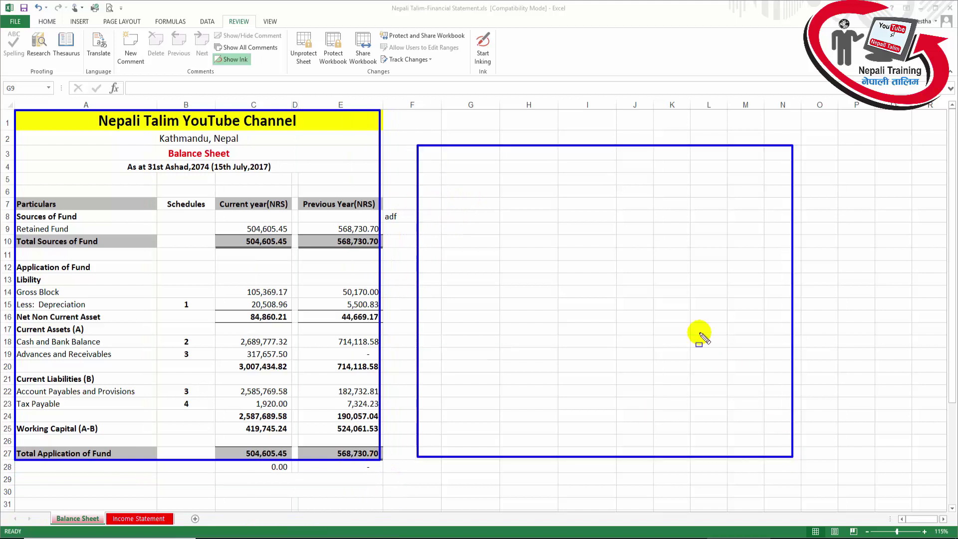
{"action": "key", "text": "Escape"}
- Confirm E9 refuses edits, then overwrite F8 with 'dadsfasdf'
{"action": "left_click", "coordinate": [312, 229]}
{"action": "double_click", "coordinate": [312, 228]}
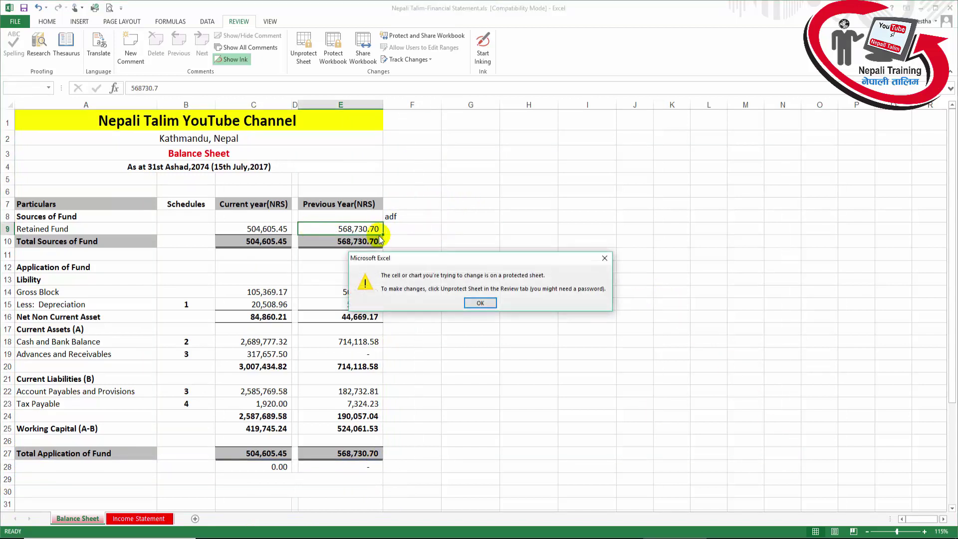
{"action": "left_click", "coordinate": [484, 301]}
{"action": "left_click", "coordinate": [430, 220]}
{"action": "type", "text": "dadsfasdf"}
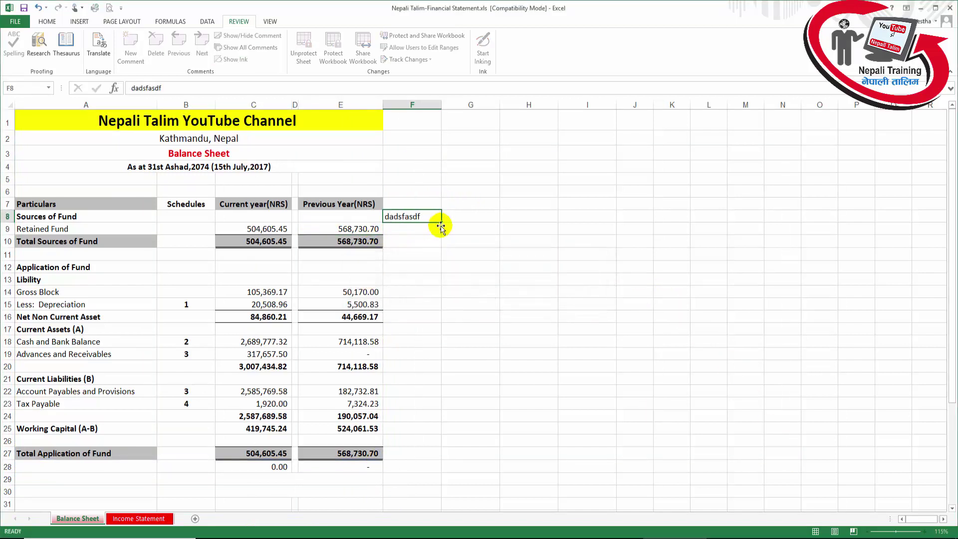
{"action": "key", "text": "Return"}
{"action": "left_click", "coordinate": [402, 217]}
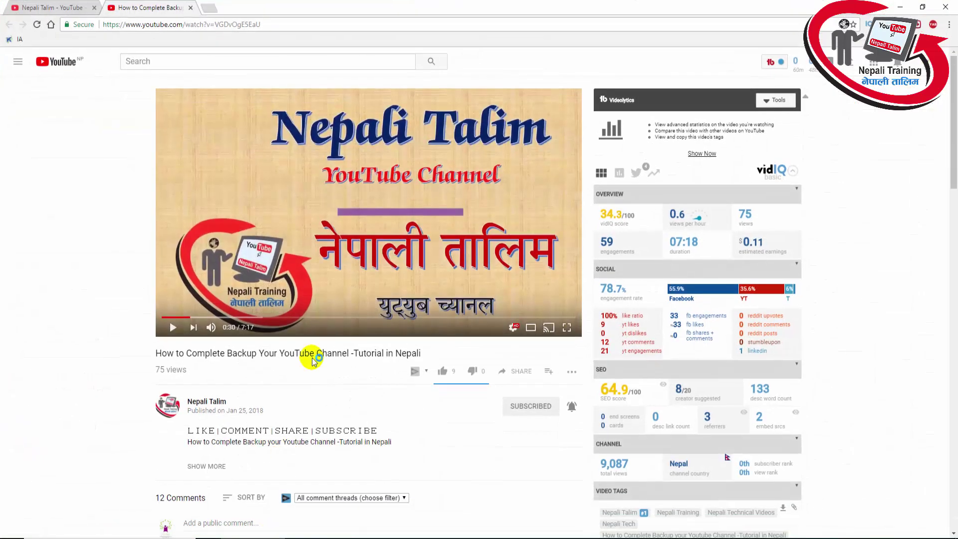
- Switch to the first browser tab showing the Nepali Talim channel's Videos page
{"action": "left_click", "coordinate": [72, 9]}
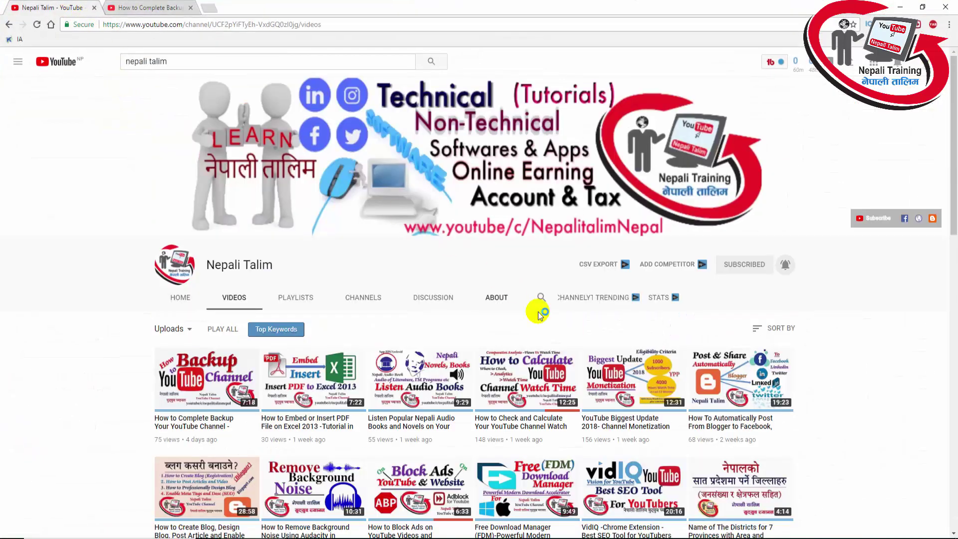